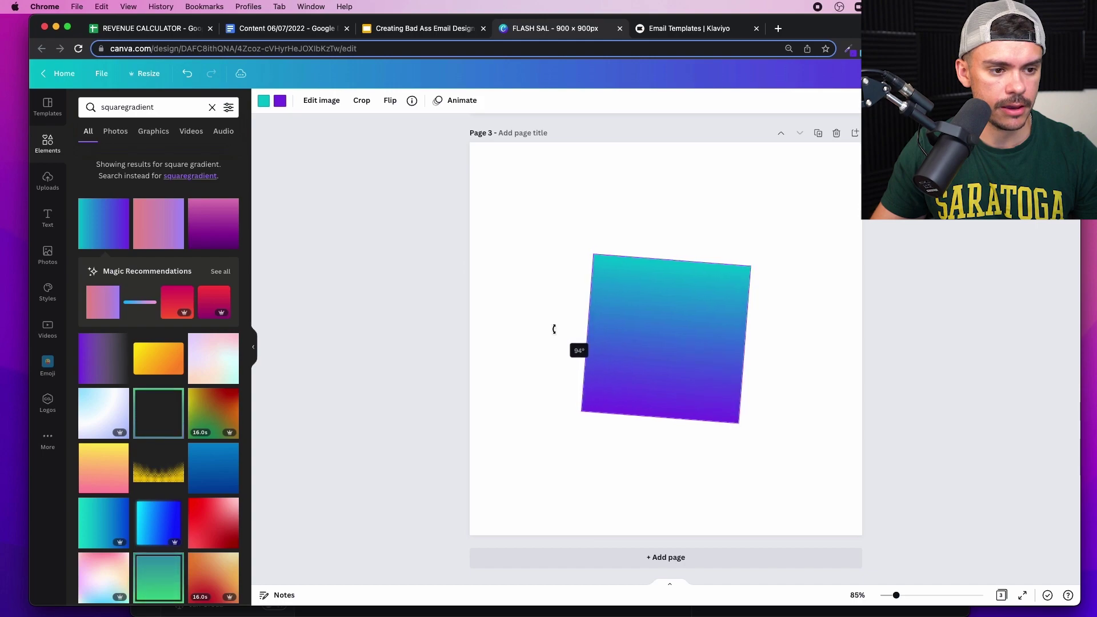
# - Stretch the gradient square over all of page 3 and recolour it yellow at top, black at bottom
pyautogui.moveTo(642, 339); pyautogui.dragTo(444, 223)
pyautogui.moveTo(623, 303); pyautogui.dragTo(689, 370)
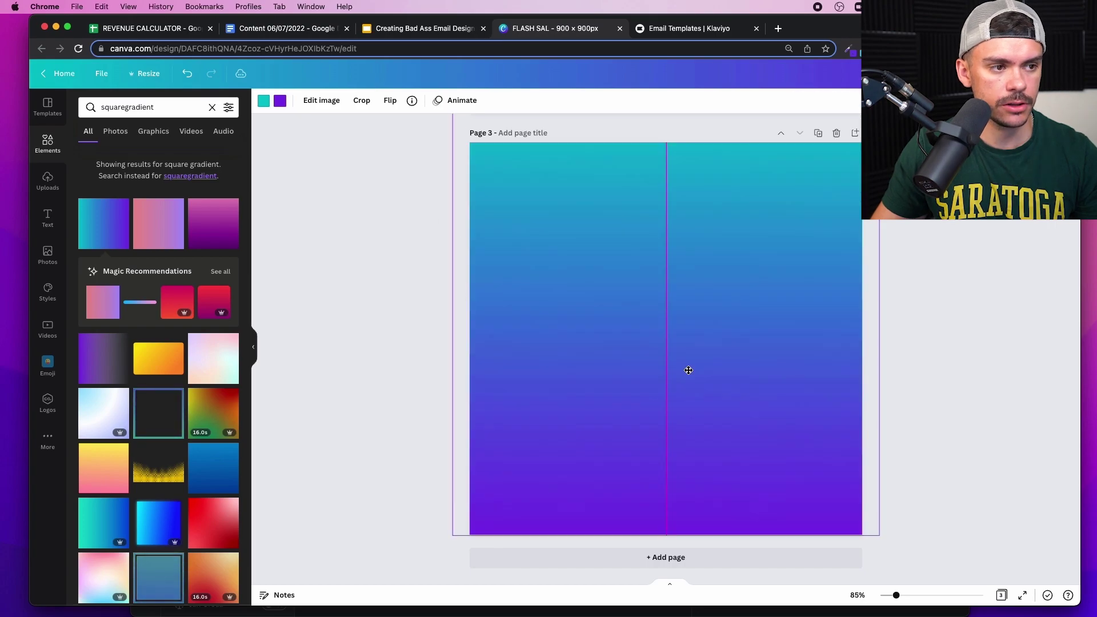
pyautogui.click(261, 101)
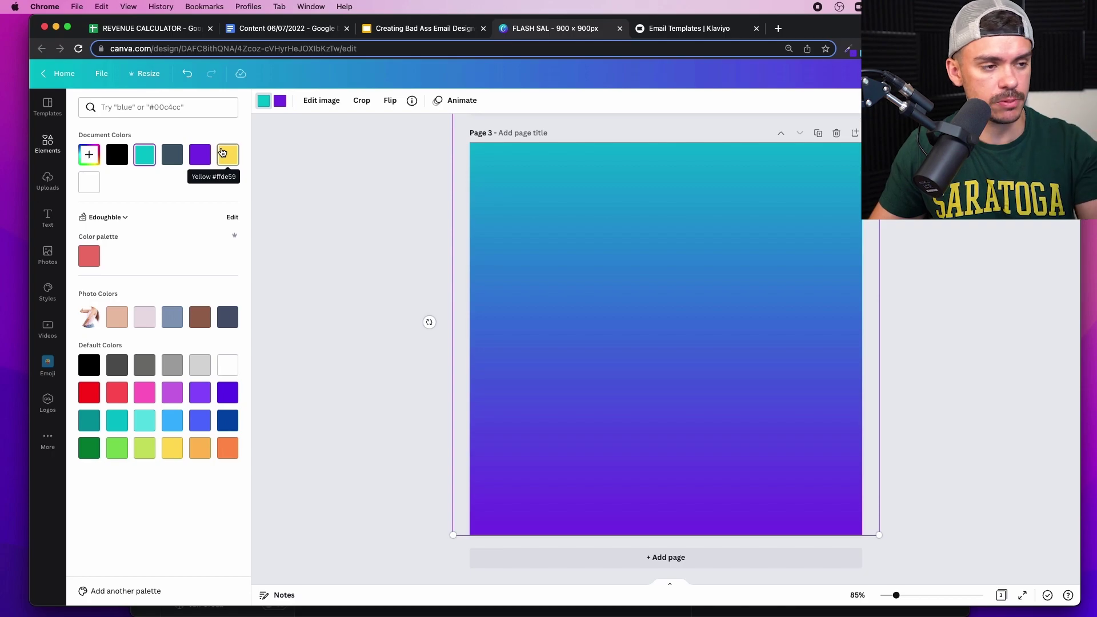
pyautogui.click(224, 152)
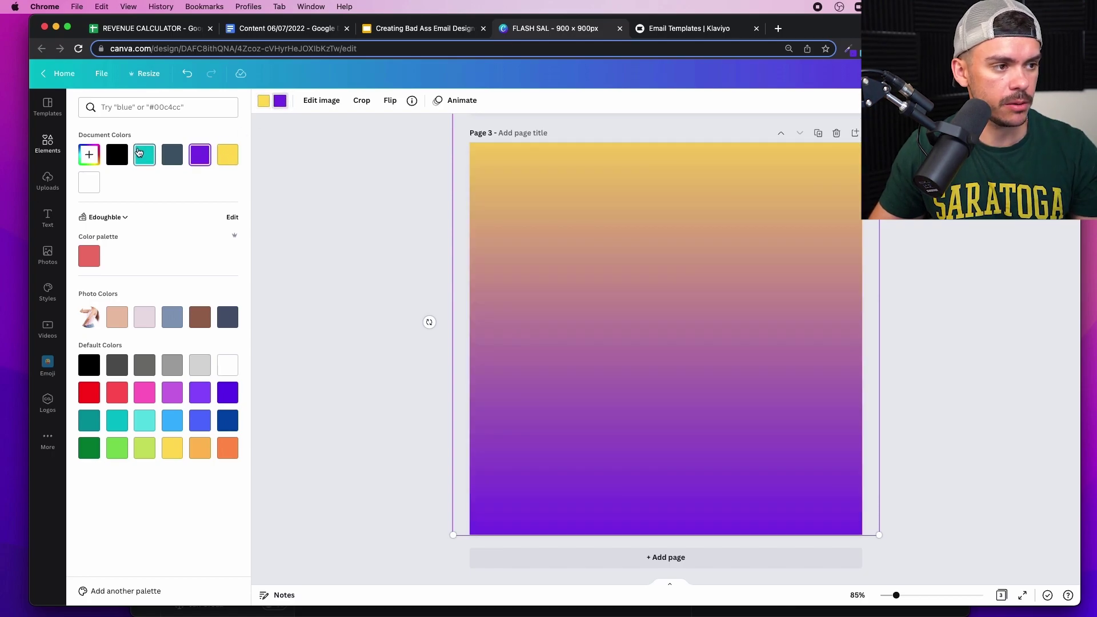
pyautogui.click(117, 154)
pyautogui.press('Escape')
pyautogui.scroll(10, 382, 185)
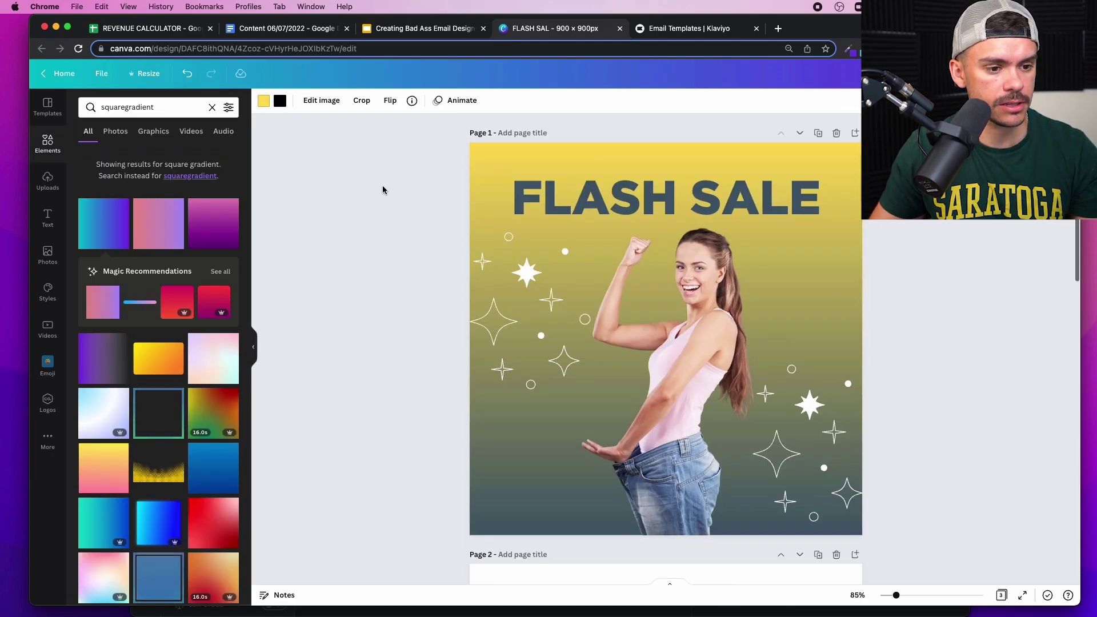
# - Search Canva Elements for 'weight loss'
pyautogui.click(486, 411)
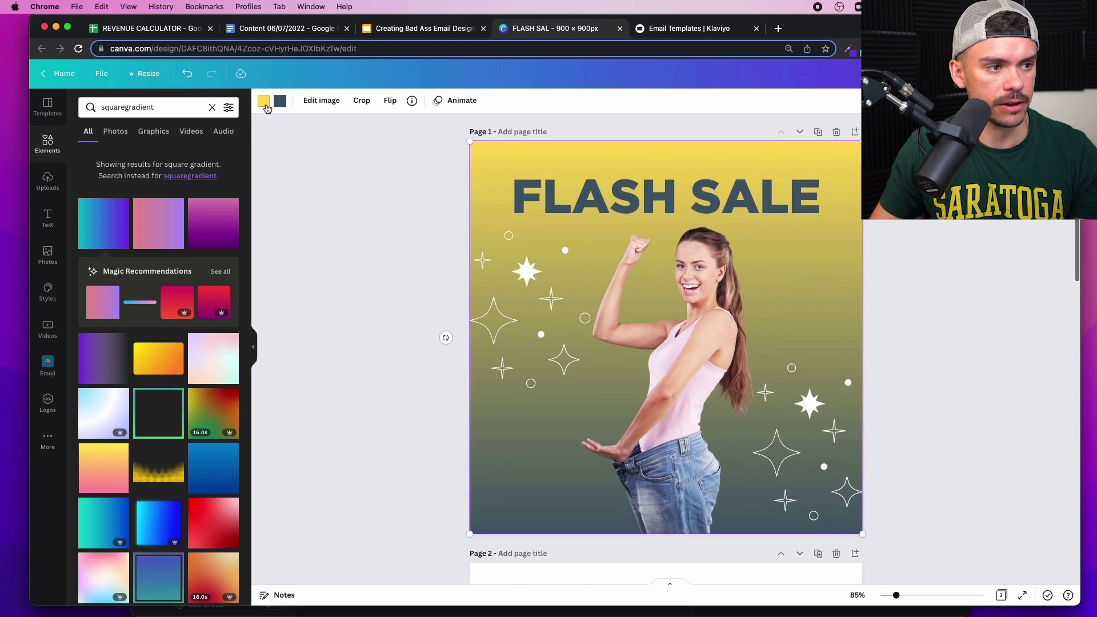
pyautogui.click(598, 364)
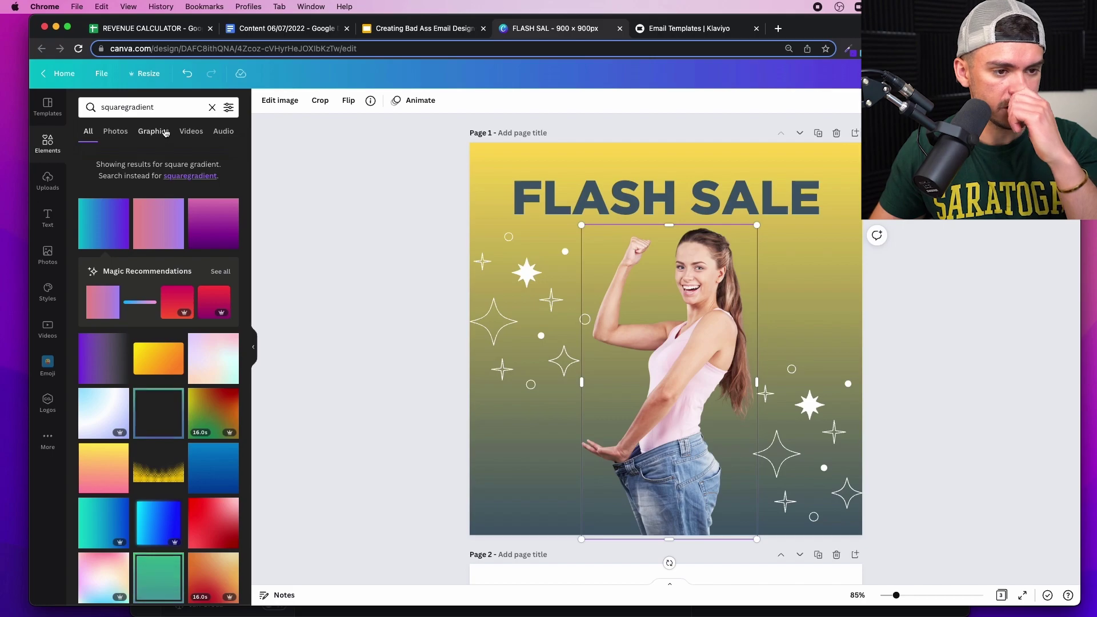
pyautogui.click(122, 112)
pyautogui.doubleClick(122, 112)
pyautogui.write('weight loss')
pyautogui.press('Return')
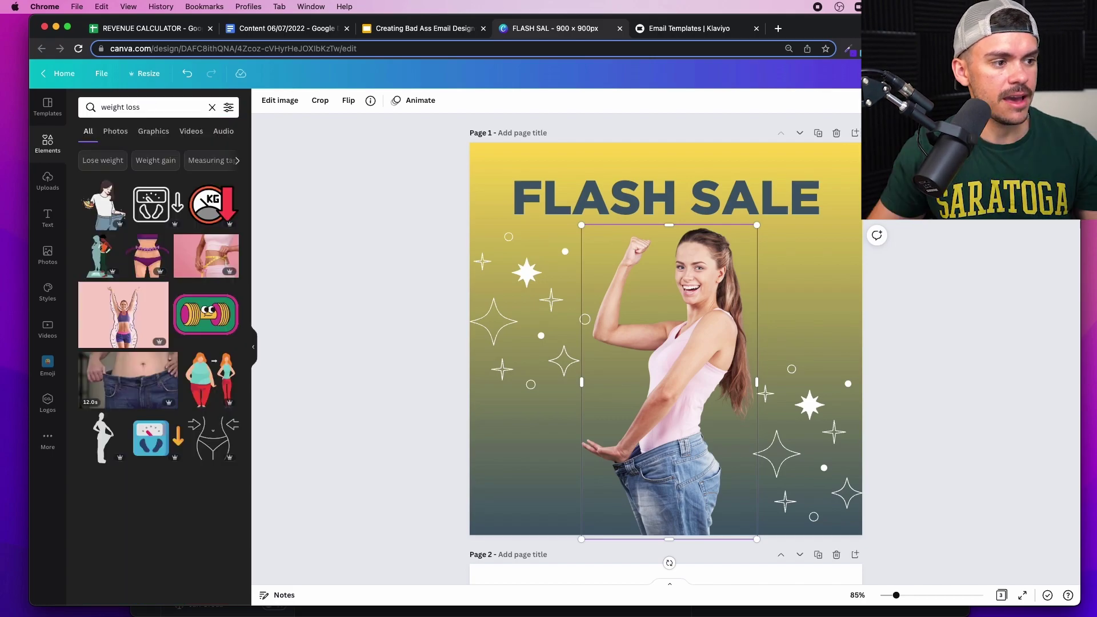
# - Add the white-shirt woman with measuring tape photo and place it on page 3
pyautogui.scroll(-3, 112, 284)
pyautogui.scroll(-5, 131, 297)
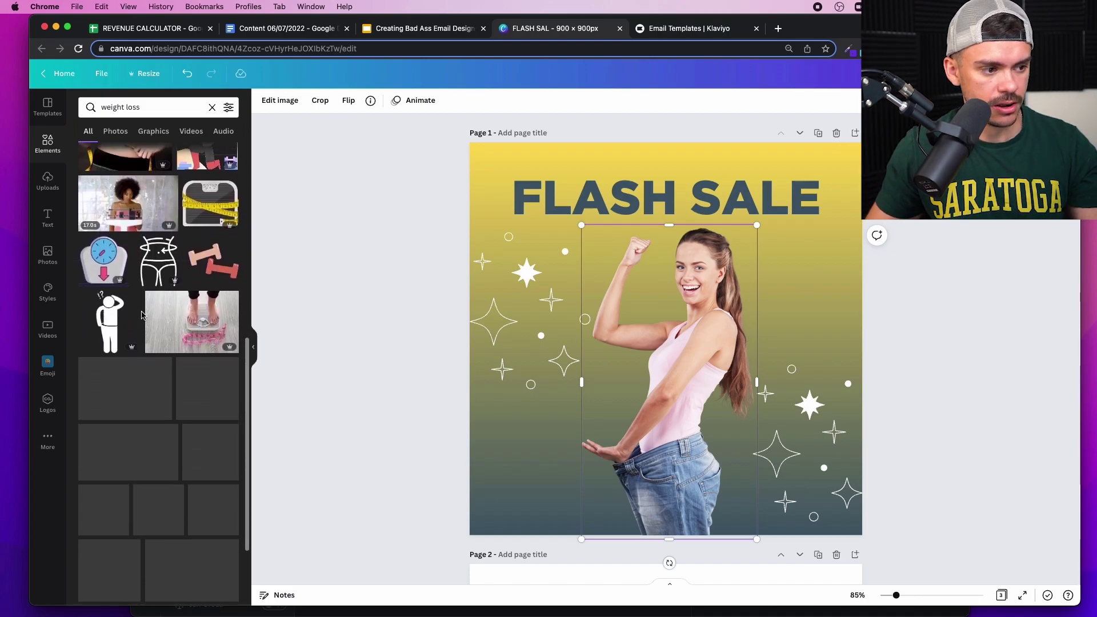
pyautogui.scroll(-10, 157, 309)
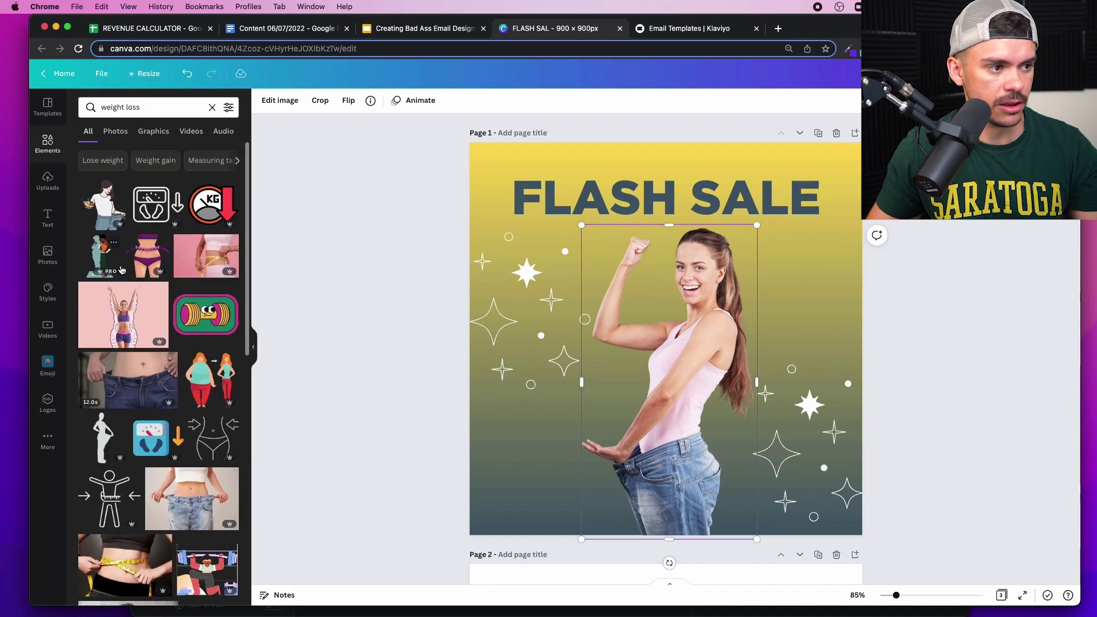
pyautogui.click(146, 279)
pyautogui.scroll(-6, 537, 400)
pyautogui.scroll(6, 559, 387)
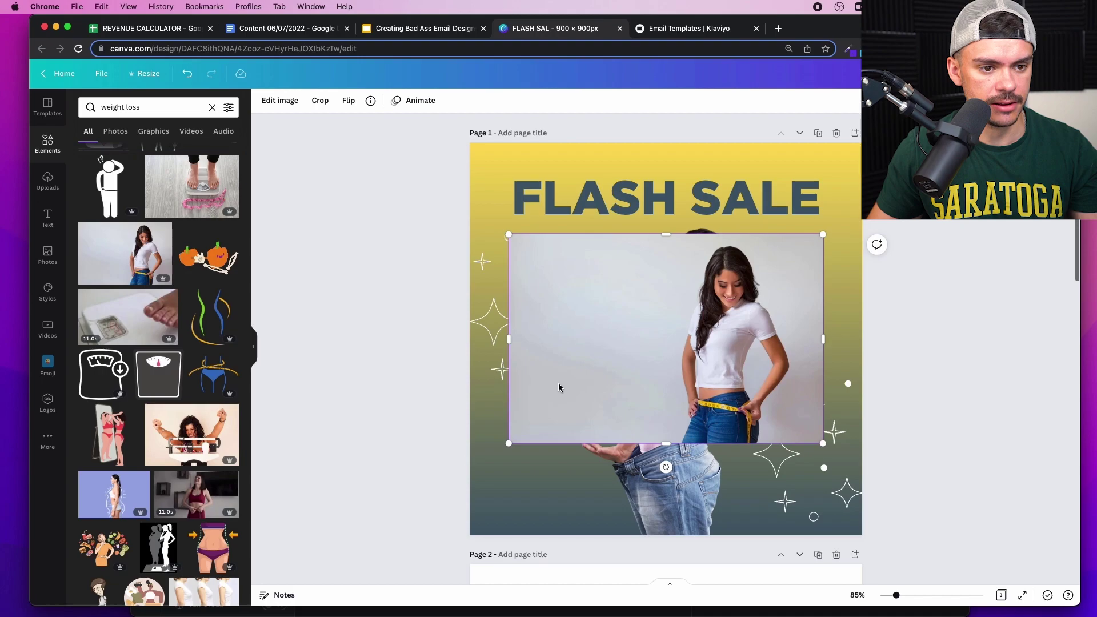
pyautogui.hotkey('ctrl', 'z')
pyautogui.hotkey('ctrl', 'z')
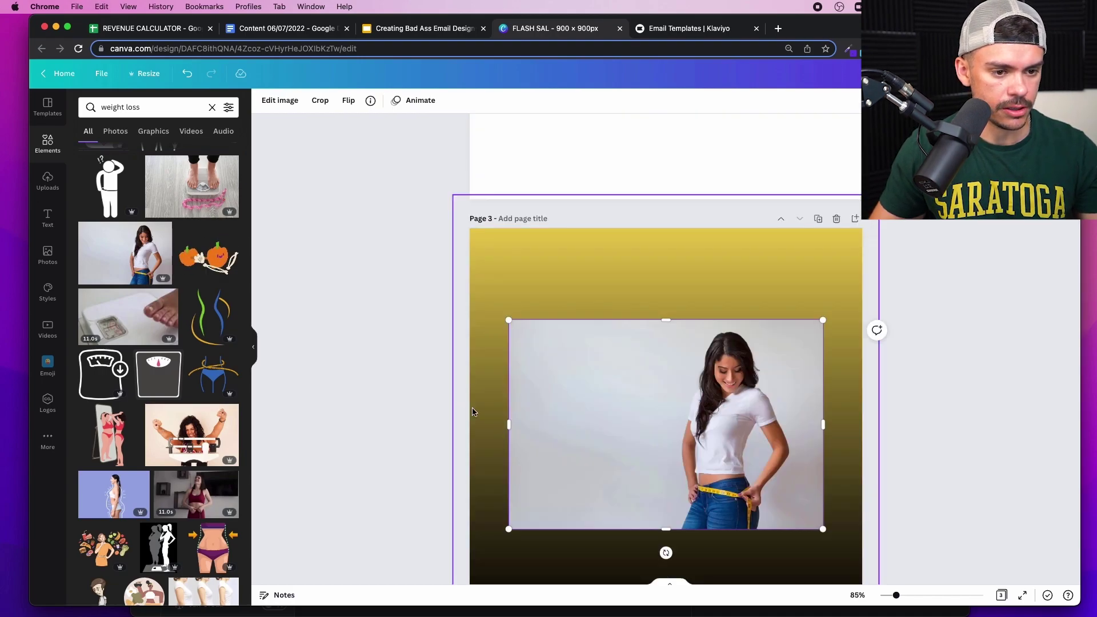
pyautogui.click(698, 406)
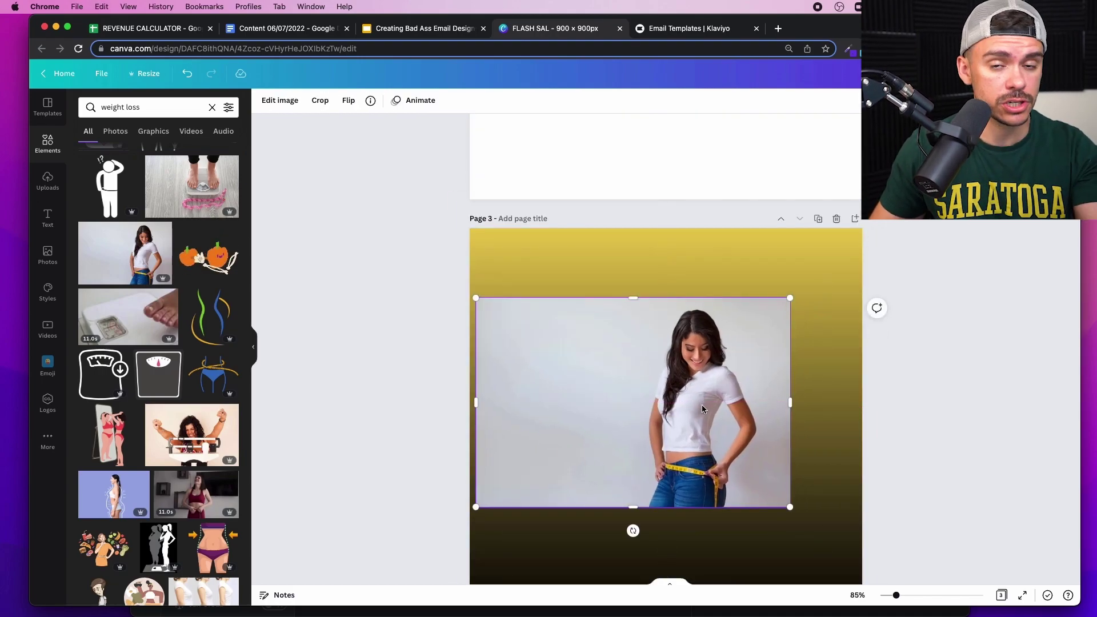
# - Remove the woman photo's grey background with Background Remover and apply the cut-out
pyautogui.click(288, 100)
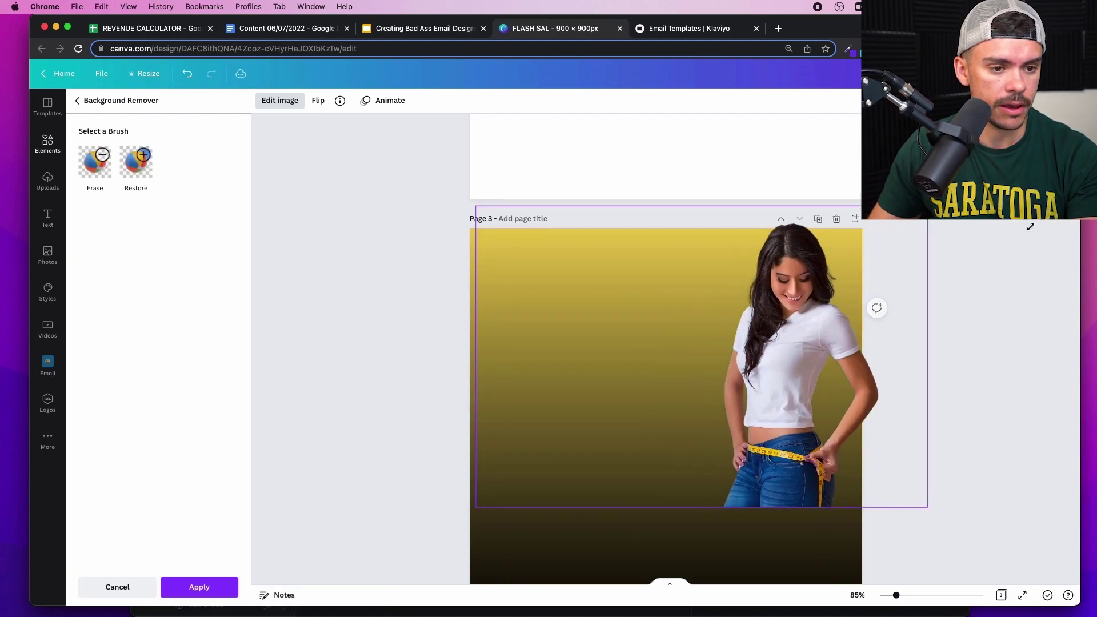
pyautogui.scroll(-3, 984, 330)
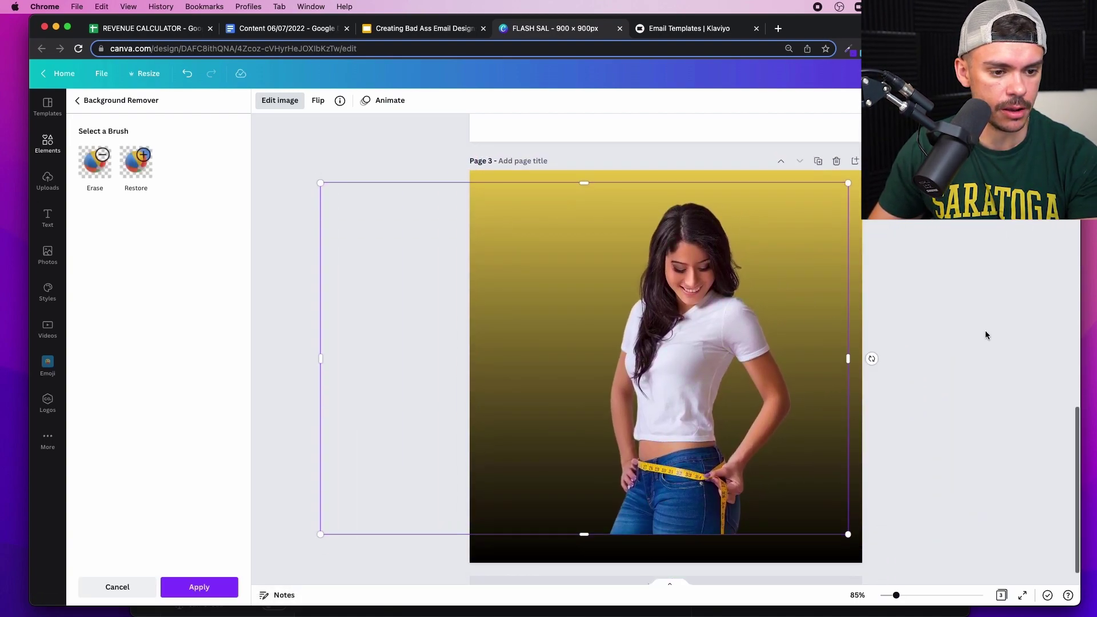
pyautogui.moveTo(617, 315); pyautogui.dragTo(608, 347)
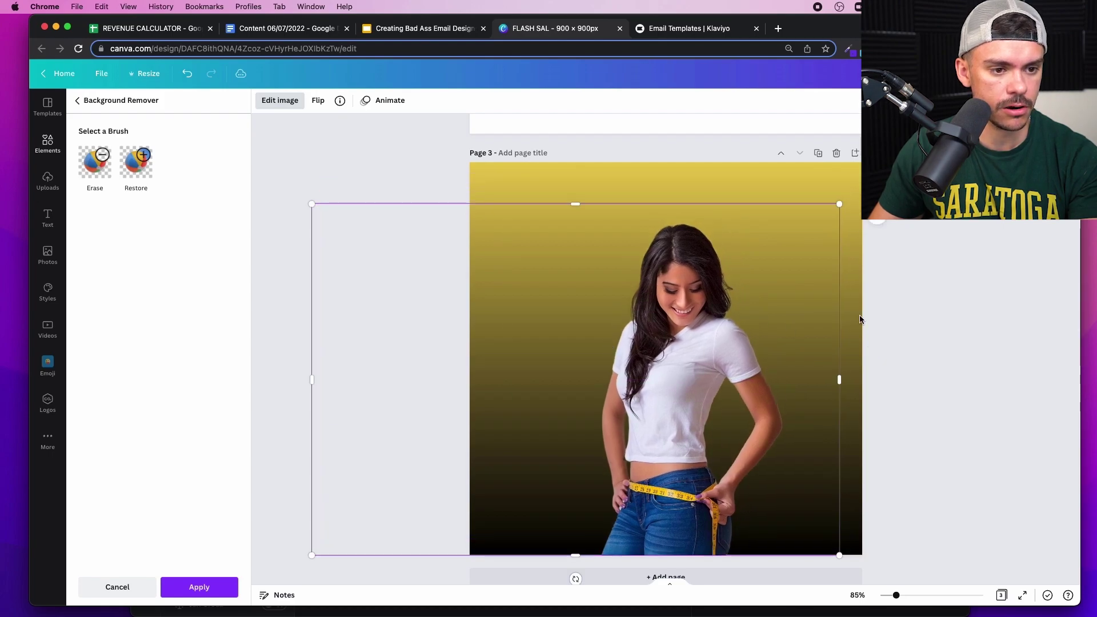
pyautogui.click(365, 161)
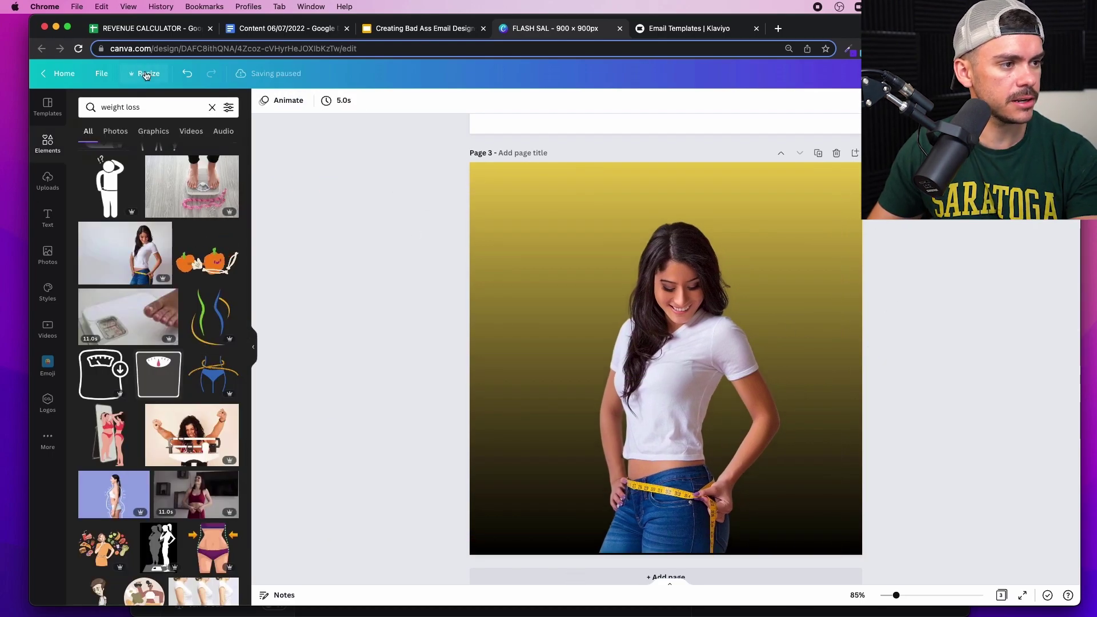
# - Add a 'sparkle' graphic to page 3's top-left corner and colour it white
pyautogui.doubleClick(133, 107)
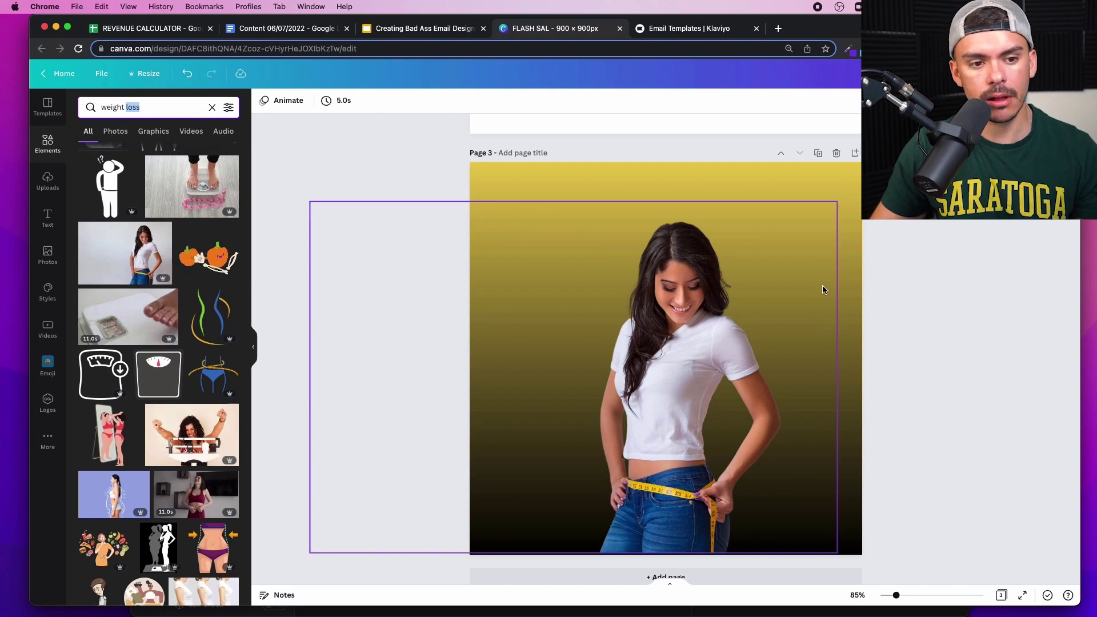
pyautogui.tripleClick(145, 108)
pyautogui.write('sparkle')
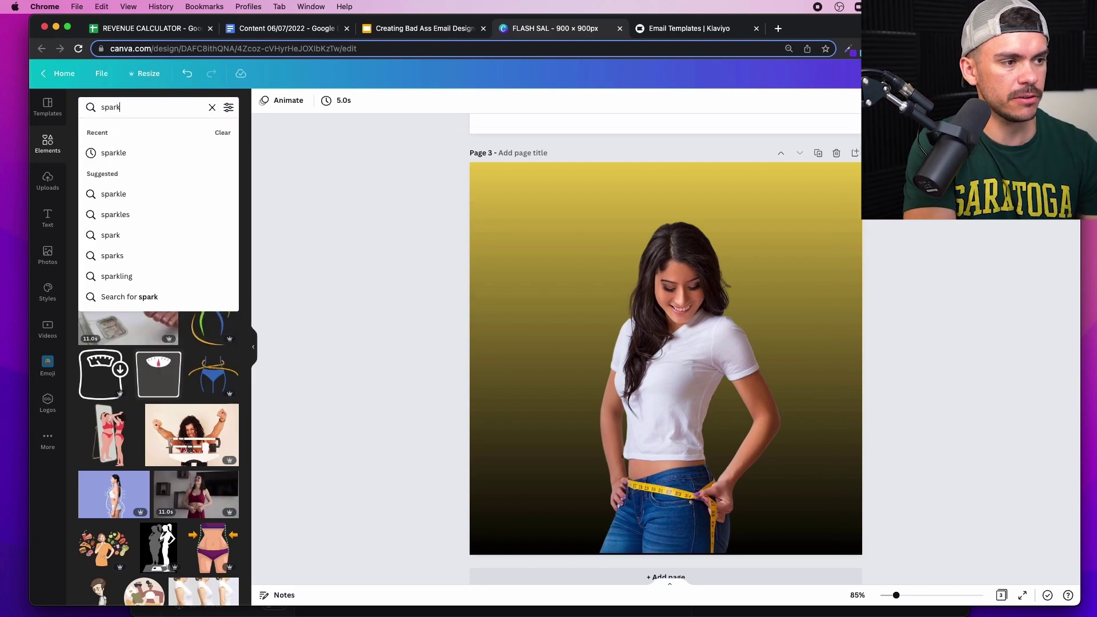
pyautogui.press('Return')
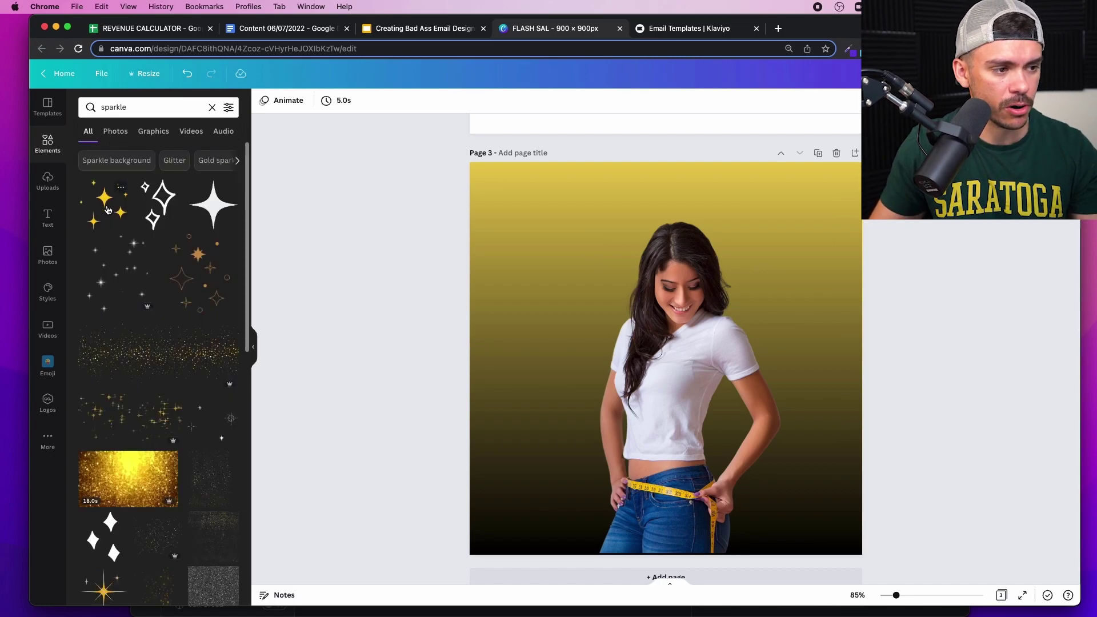
pyautogui.click(183, 288)
pyautogui.moveTo(634, 337); pyautogui.dragTo(502, 220)
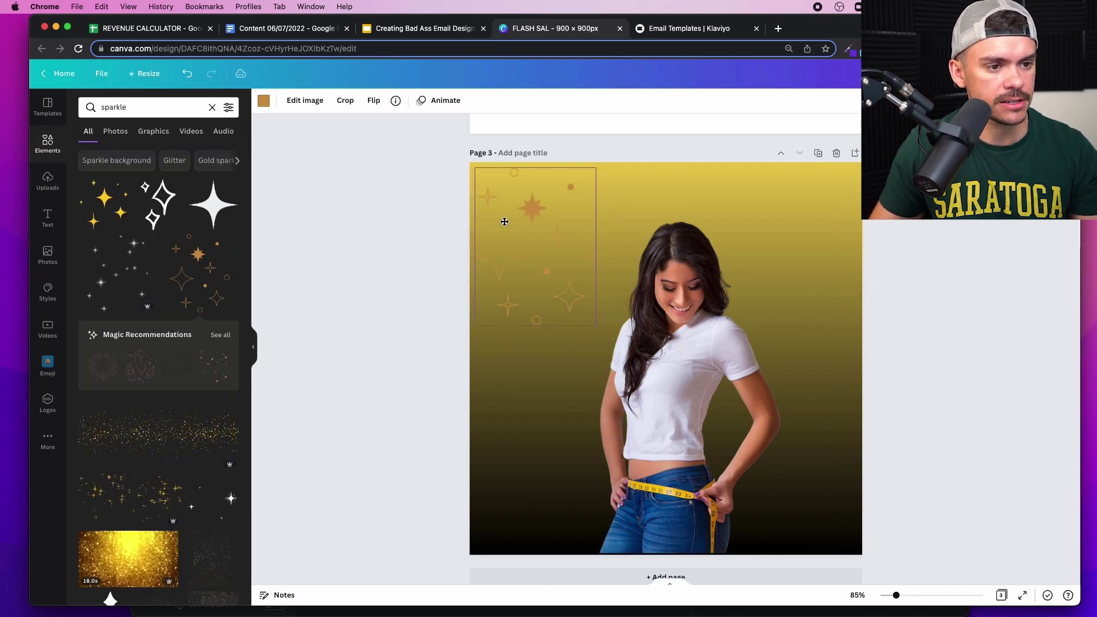
pyautogui.click(263, 100)
pyautogui.click(227, 155)
# - Duplicate the white sparkles to the lower right and send them backward behind the woman
pyautogui.press('super+d')
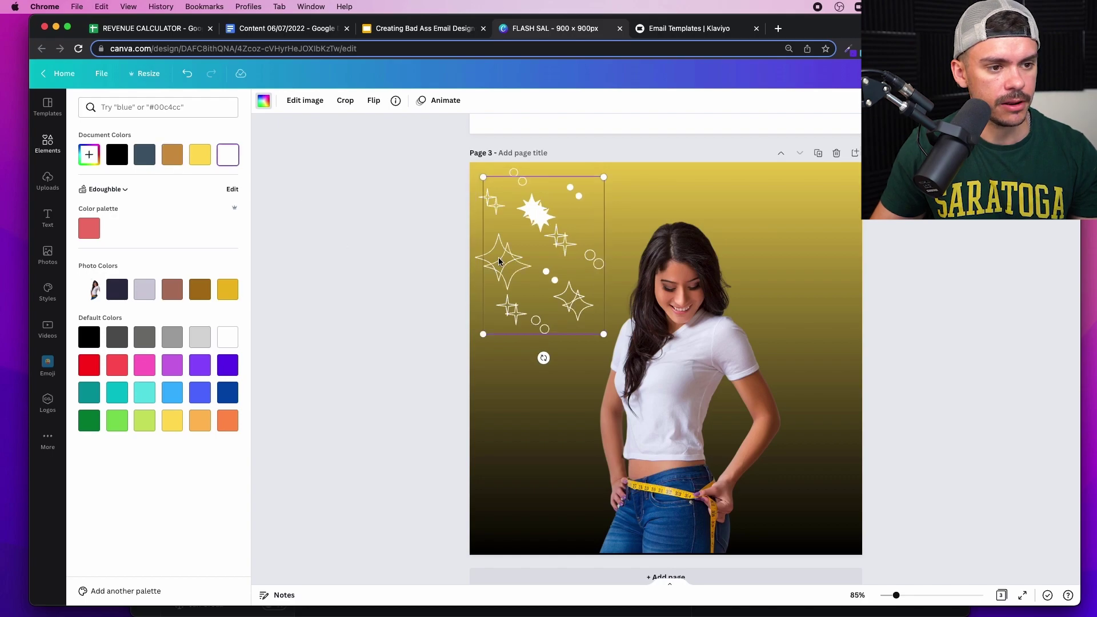
pyautogui.moveTo(537, 242); pyautogui.dragTo(784, 395)
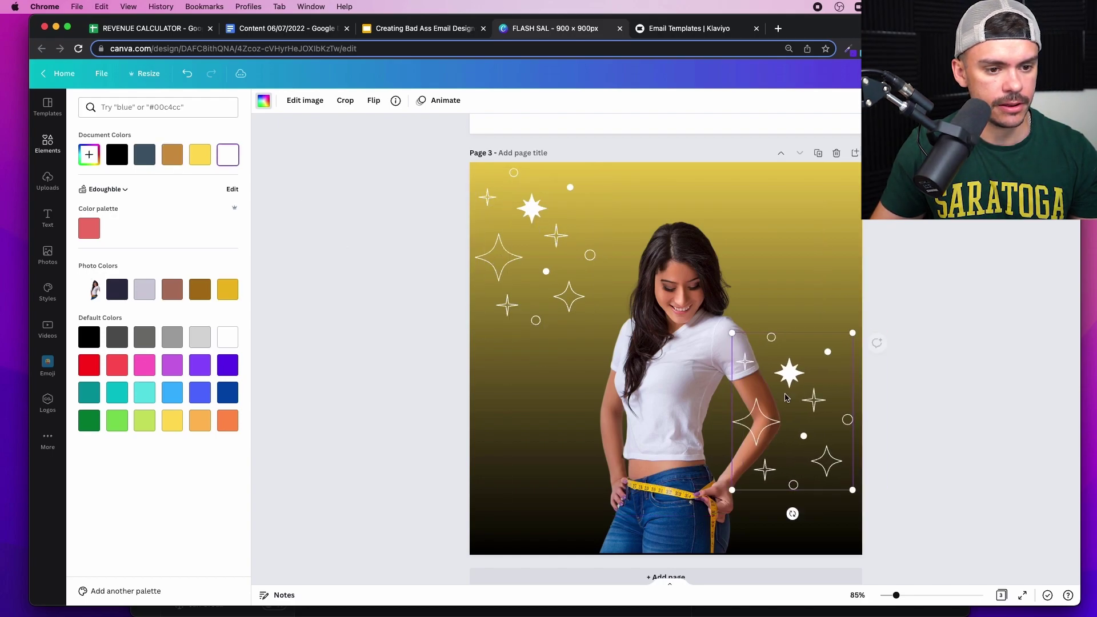
pyautogui.click(880, 100)
pyautogui.click(822, 132)
pyautogui.click(286, 361)
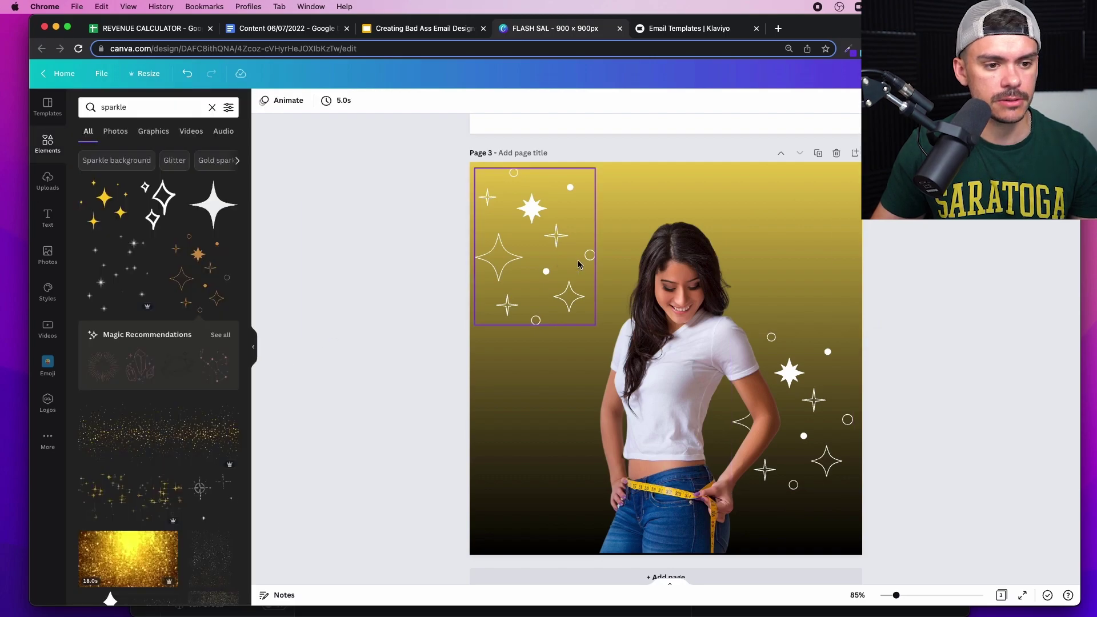
# - Make the woman photo slightly smaller and shift it right
pyautogui.moveTo(804, 215); pyautogui.dragTo(771, 245)
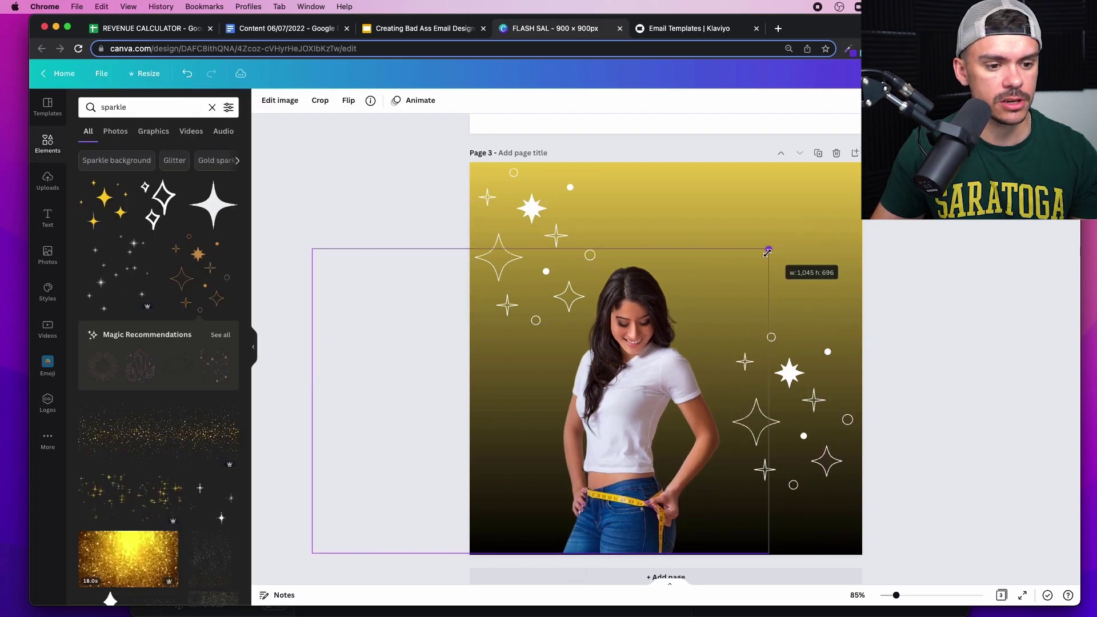
pyautogui.moveTo(596, 381); pyautogui.dragTo(641, 389)
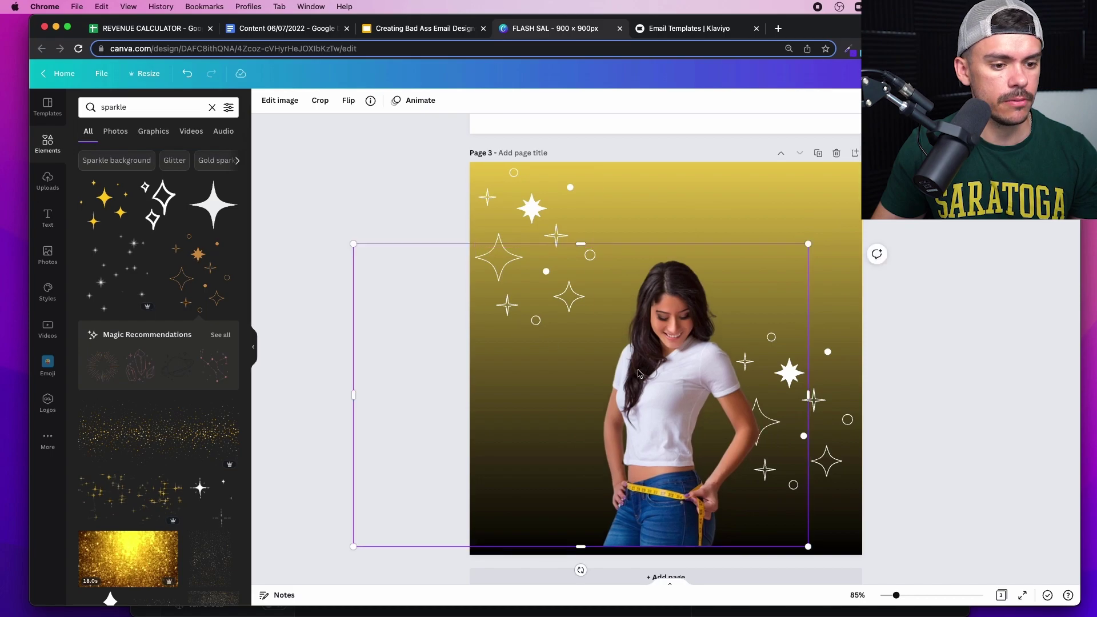
pyautogui.click(306, 206)
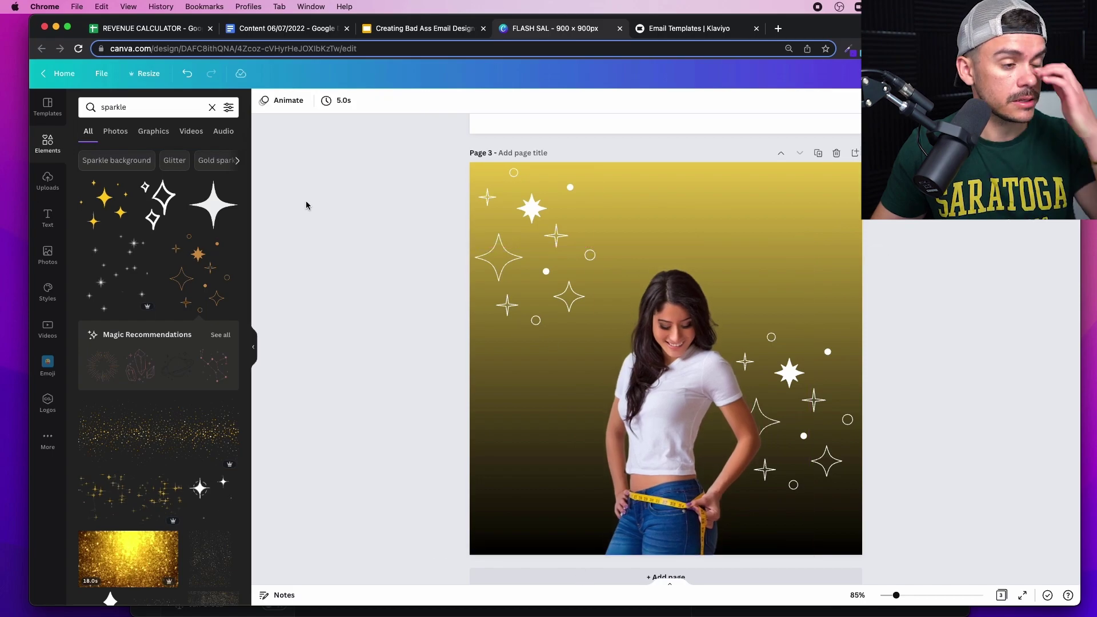
pyautogui.click(48, 220)
pyautogui.click(138, 156)
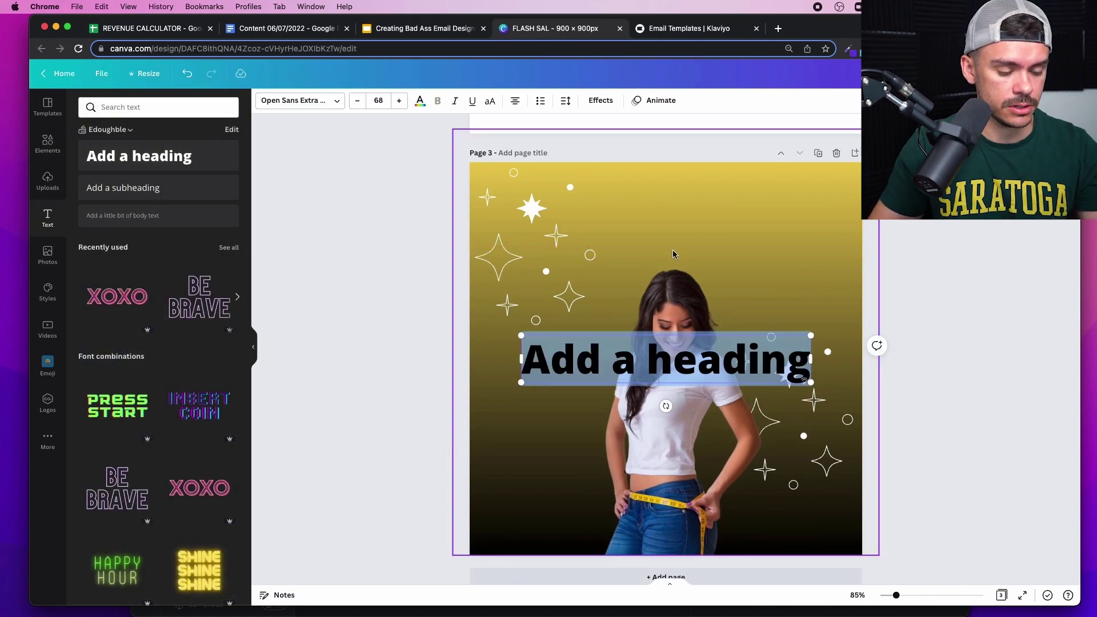
pyautogui.write('FLASH SALE')
pyautogui.moveTo(601, 368); pyautogui.dragTo(610, 239)
pyautogui.click(428, 203)
pyautogui.scroll(15, 427, 203)
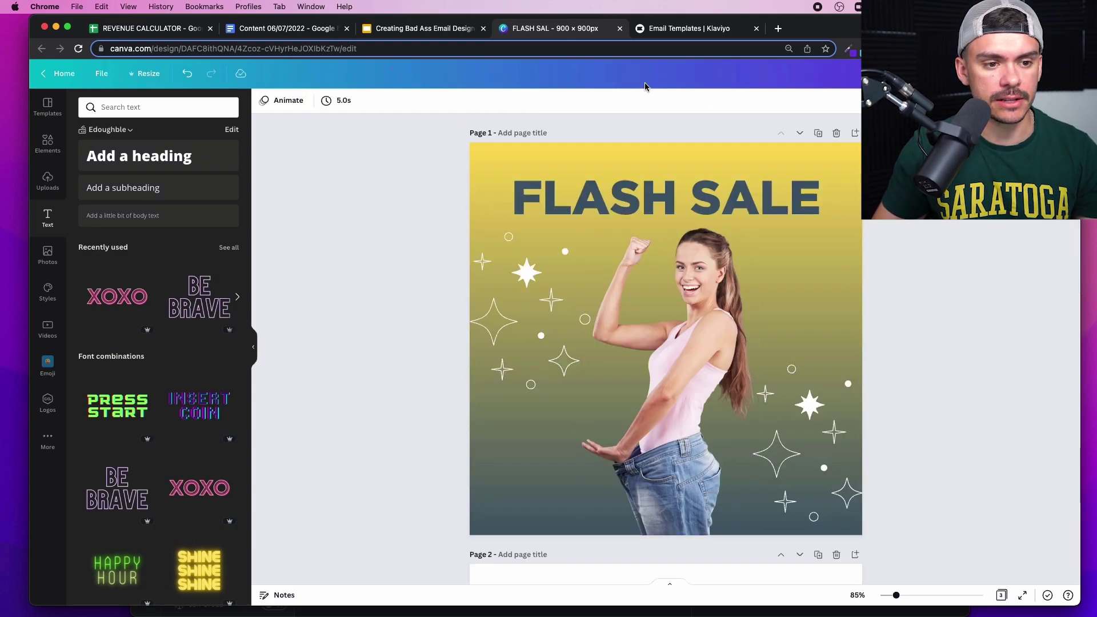
pyautogui.scroll(-3, 593, 404)
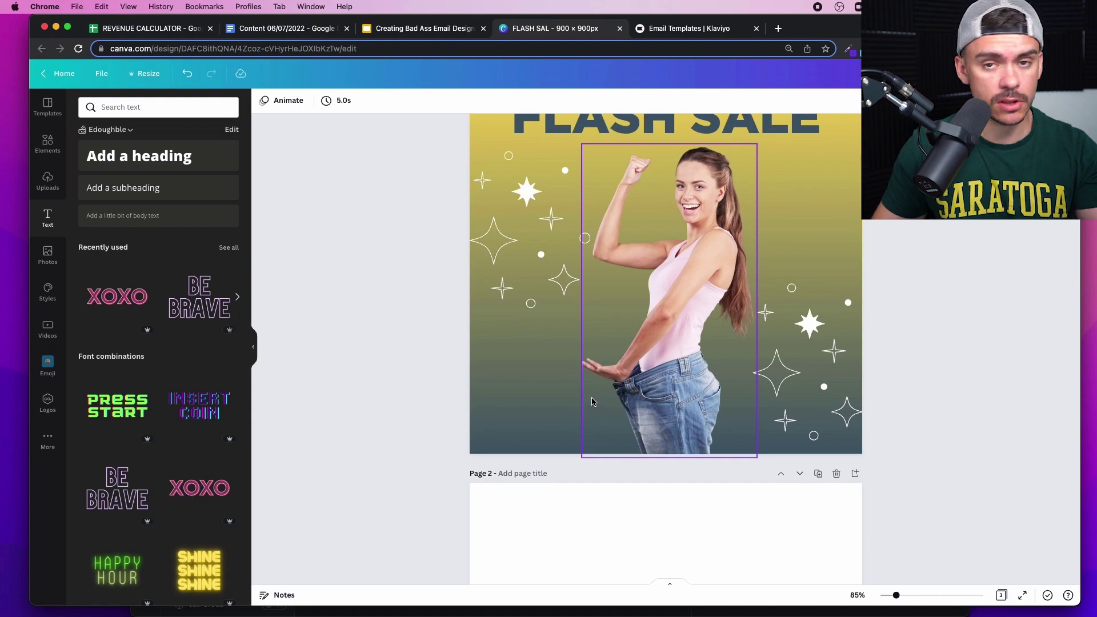
pyautogui.scroll(3, 592, 402)
pyautogui.click(548, 394)
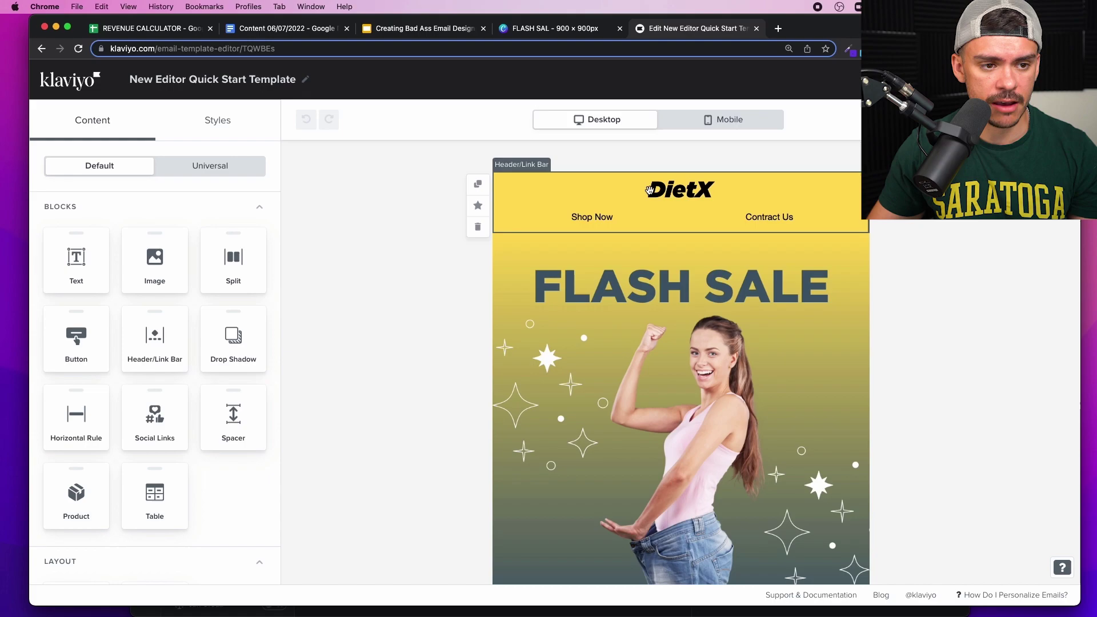
# - Select the section holding the DietX header and FLASH SALE banner, then return to content blocks
pyautogui.scroll(-10, 685, 285)
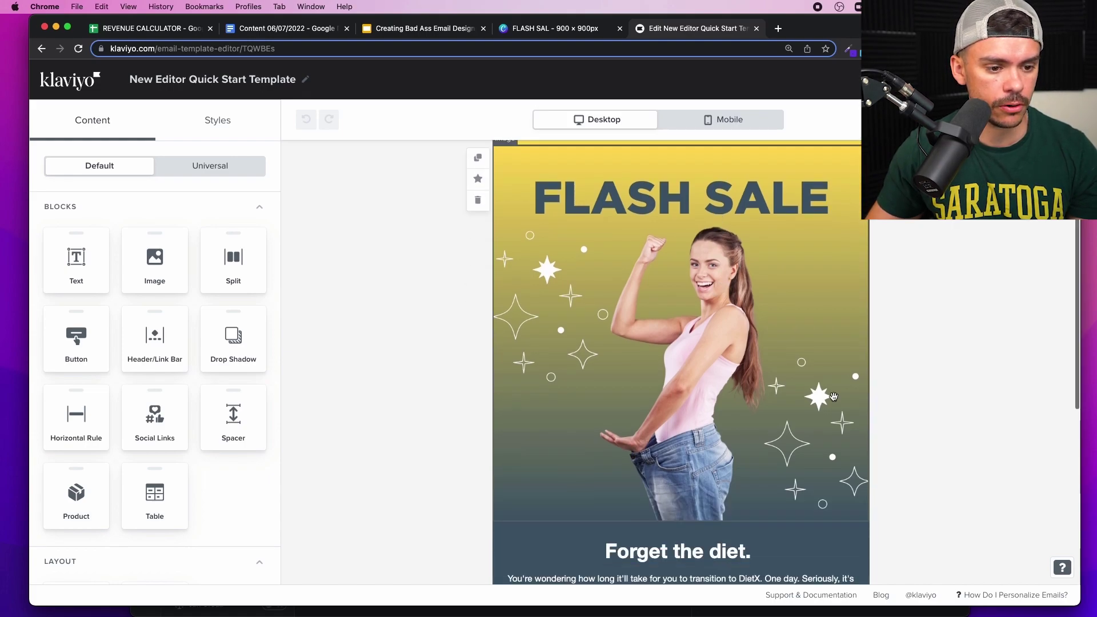
pyautogui.scroll(-1, 759, 457)
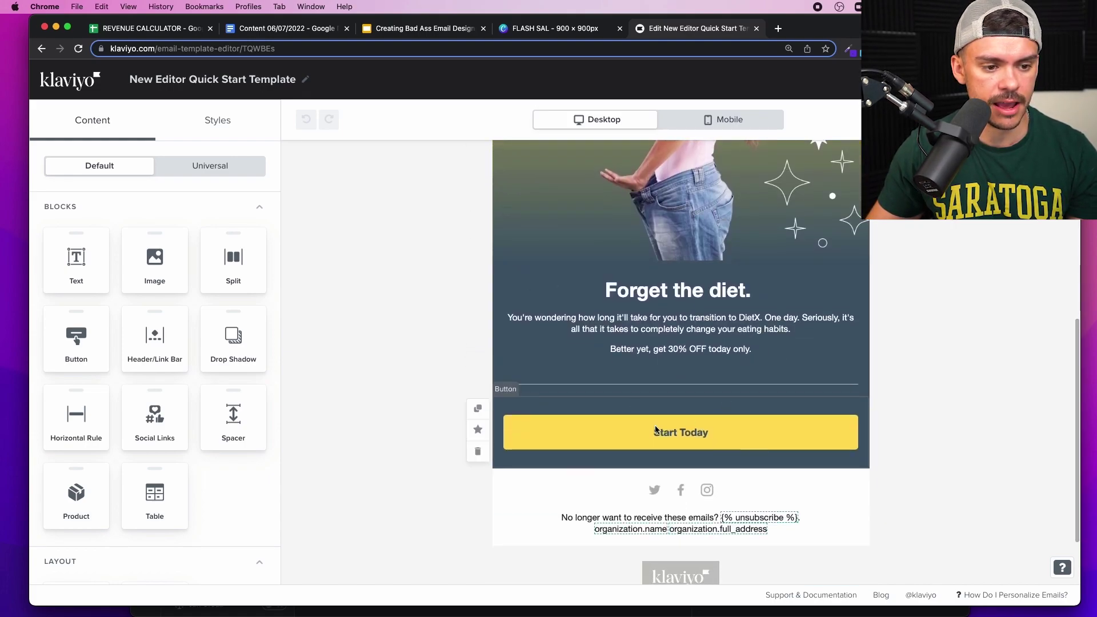
pyautogui.scroll(10, 571, 388)
pyautogui.click(472, 338)
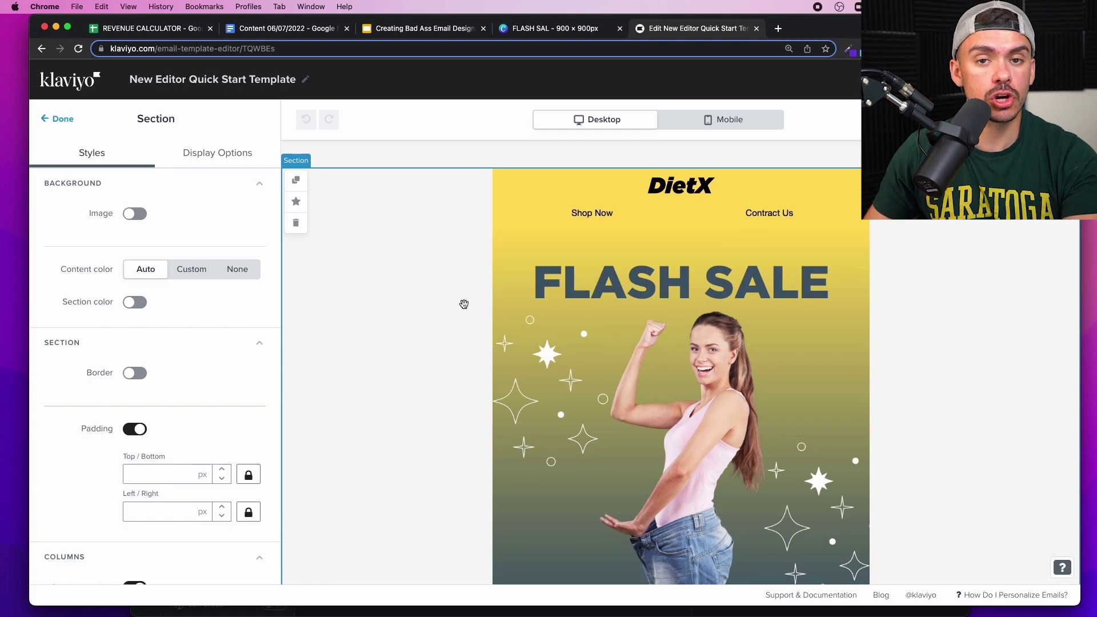
pyautogui.click(62, 120)
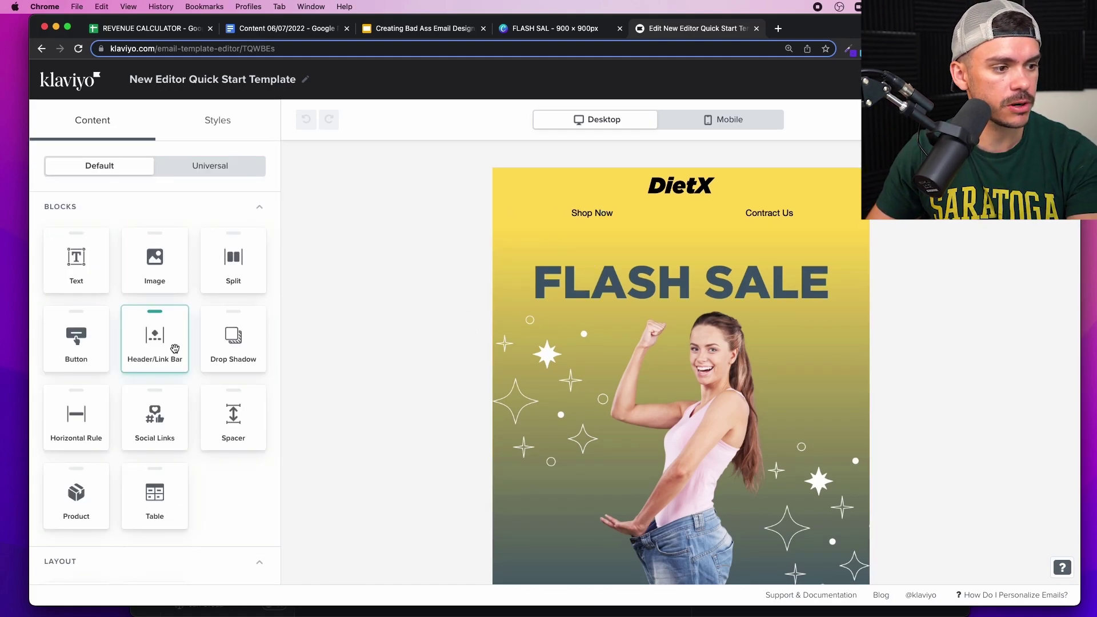
# - Add a Header/Link Bar block just below the DietX header
pyautogui.moveTo(144, 343); pyautogui.dragTo(680, 233)
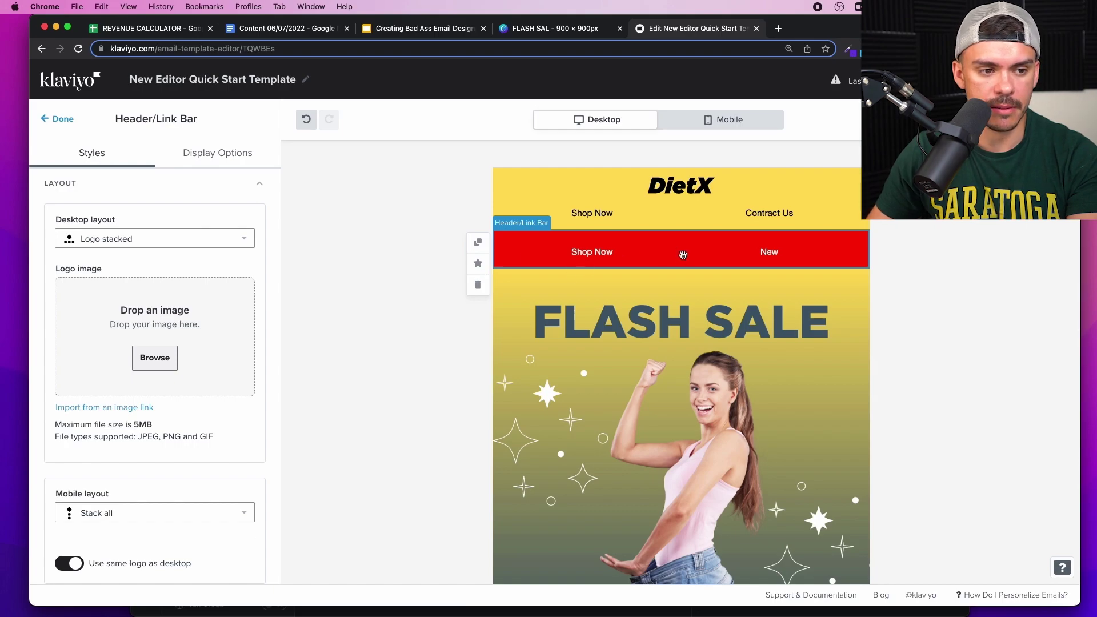
pyautogui.scroll(-5, 176, 346)
pyautogui.scroll(5, 177, 344)
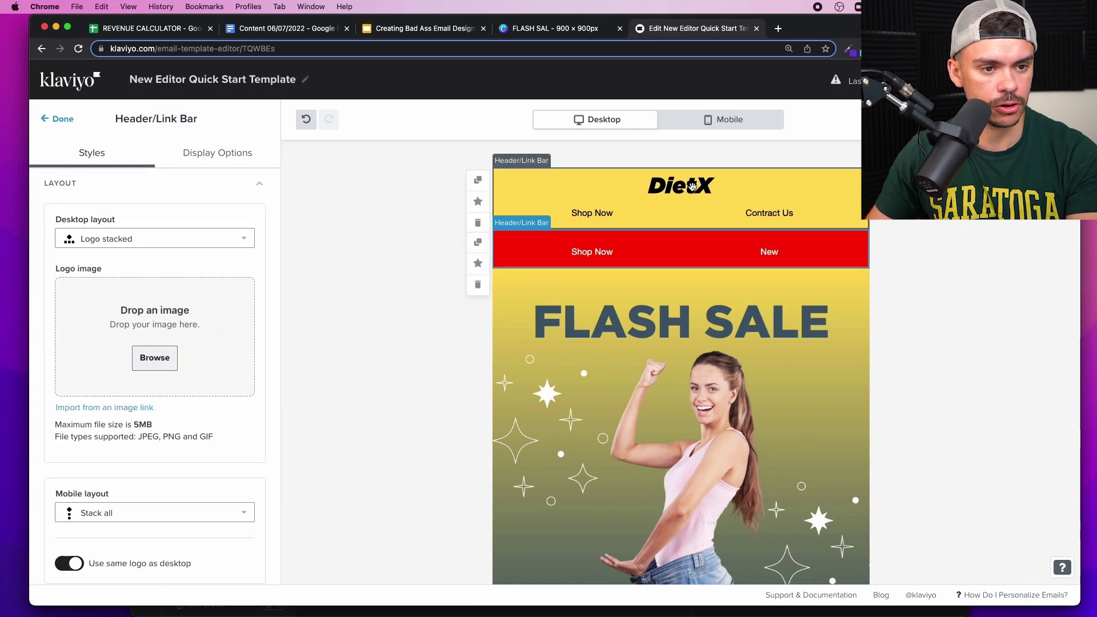
pyautogui.scroll(-5, 152, 386)
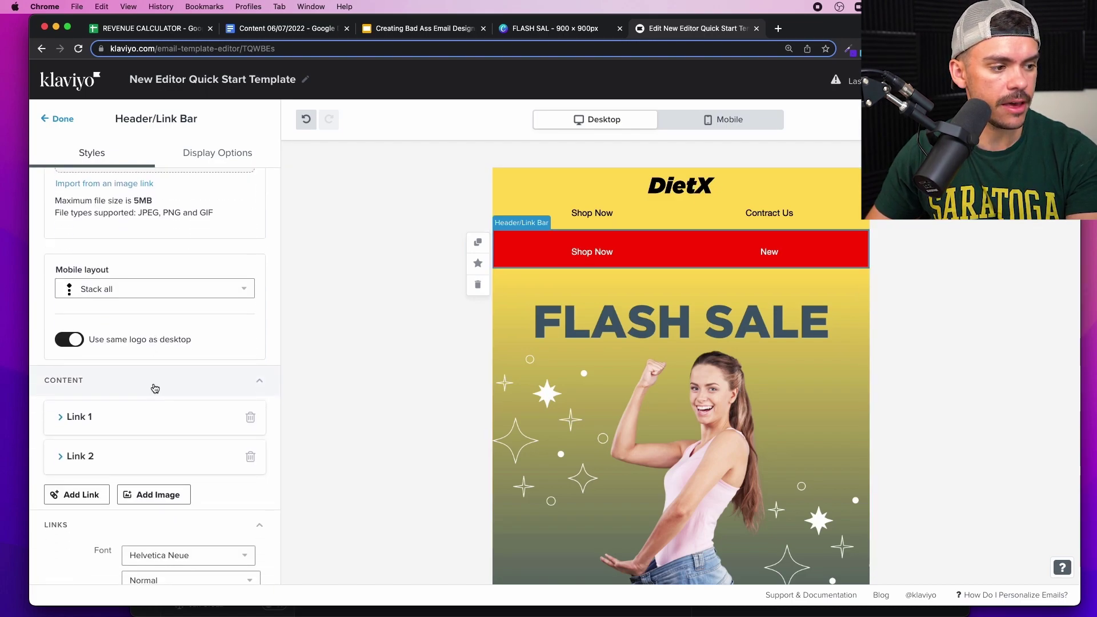
# - Review Link 1's text and link address in the new link bar
pyautogui.click(149, 374)
pyautogui.scroll(-3, 145, 388)
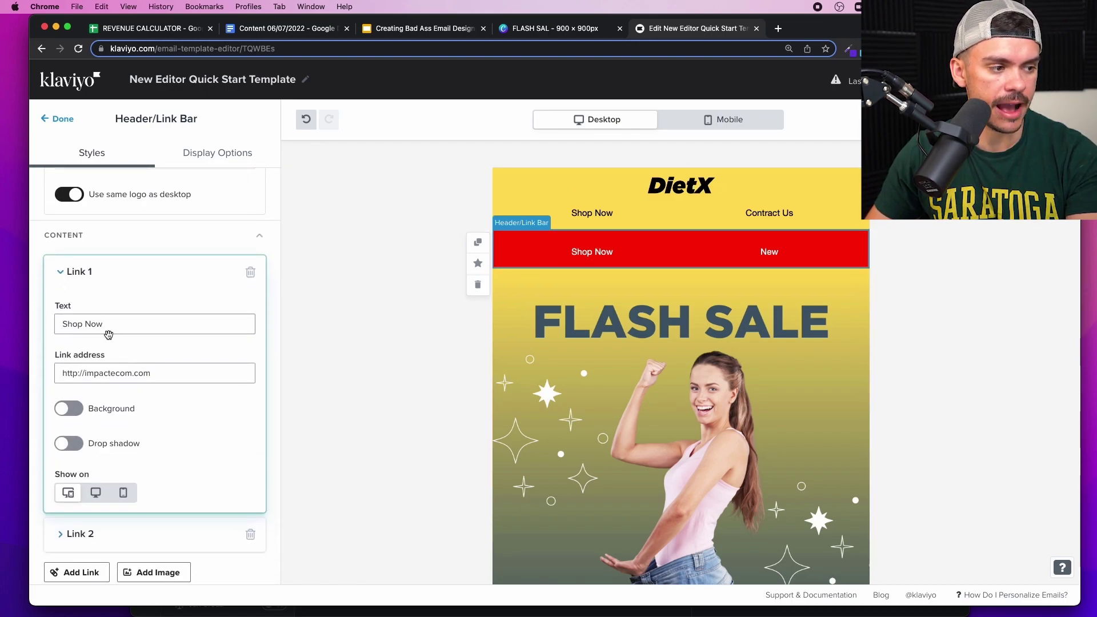
pyautogui.moveTo(151, 374); pyautogui.dragTo(84, 376)
pyautogui.click(126, 321)
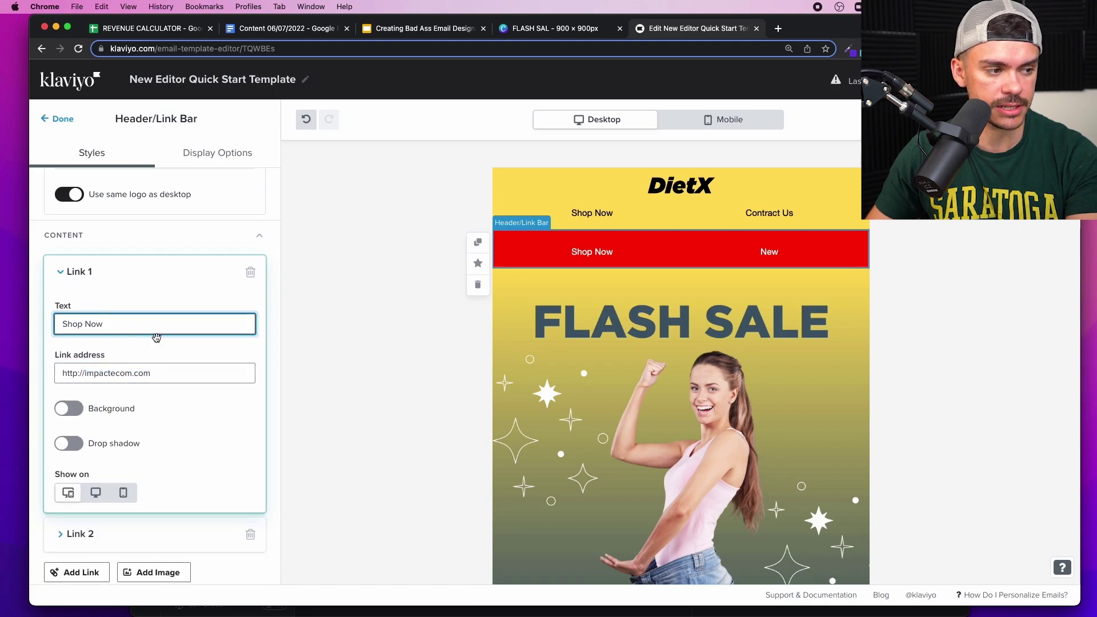
pyautogui.click(85, 272)
pyautogui.scroll(-8, 113, 325)
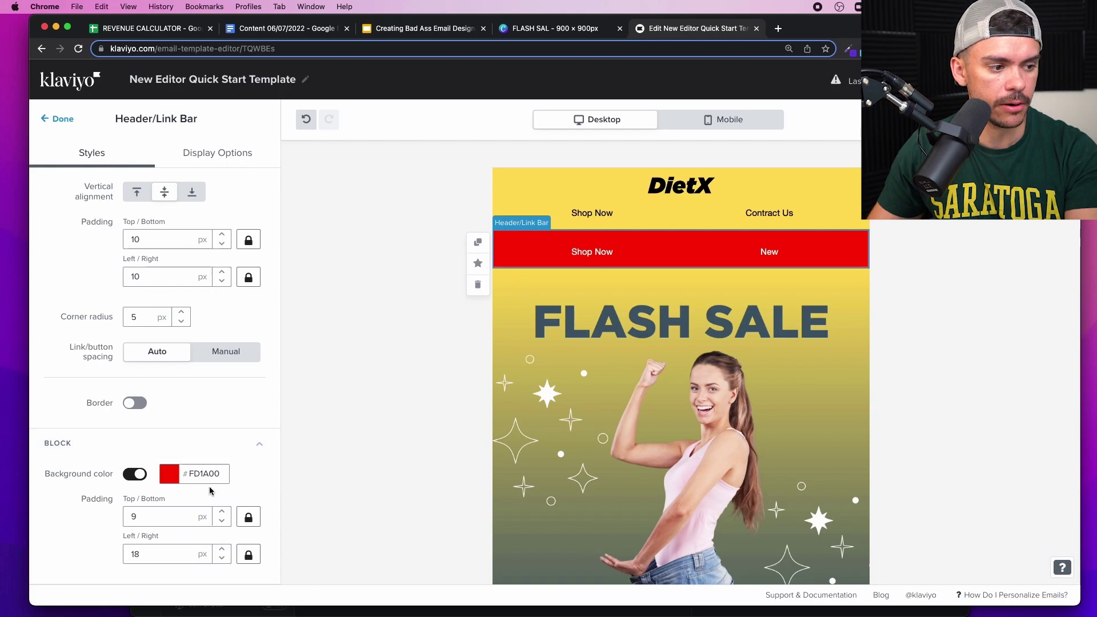
# - Set the link bar's block background to the sampled yellow #FFDE59
pyautogui.click(169, 477)
pyautogui.scroll(-2, 318, 342)
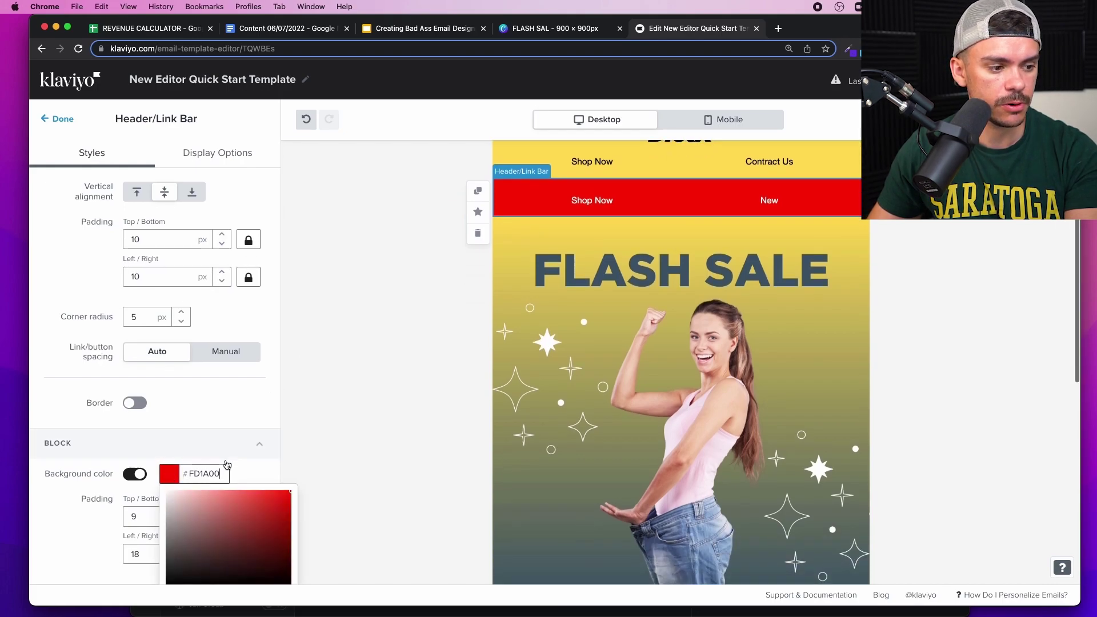
pyautogui.scroll(-2, 220, 513)
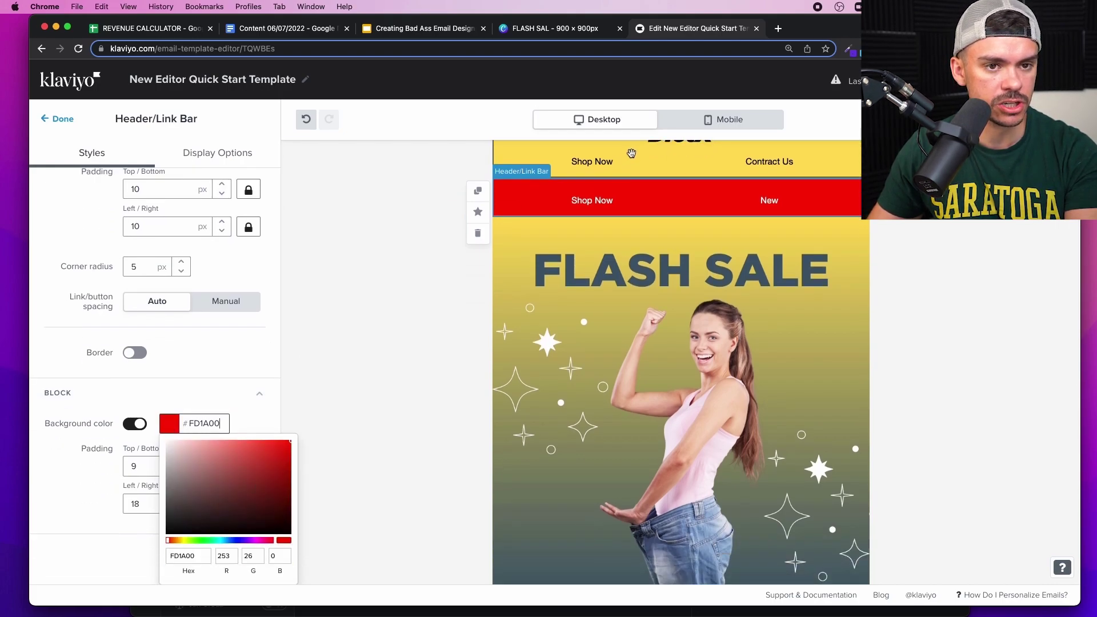
pyautogui.click(849, 51)
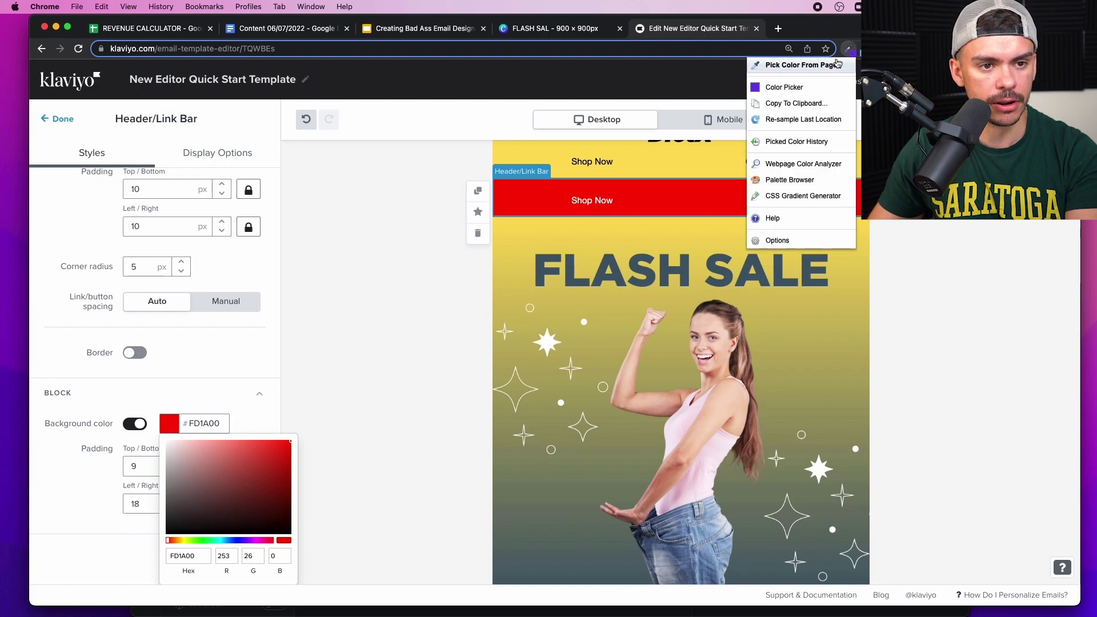
pyautogui.click(802, 61)
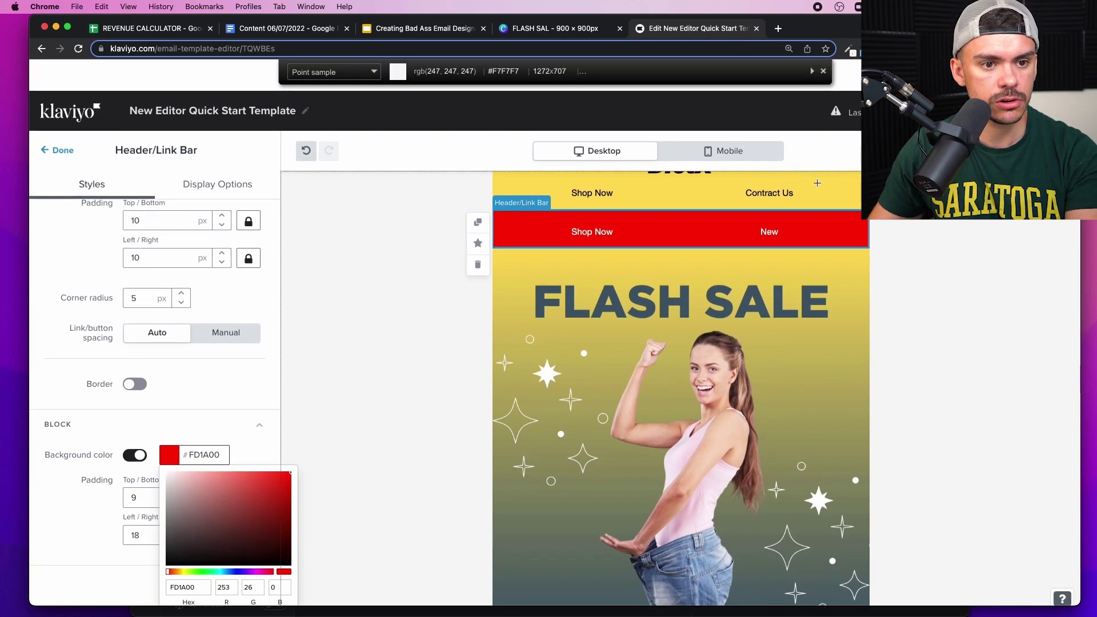
pyautogui.click(650, 185)
pyautogui.press('cmd+v')
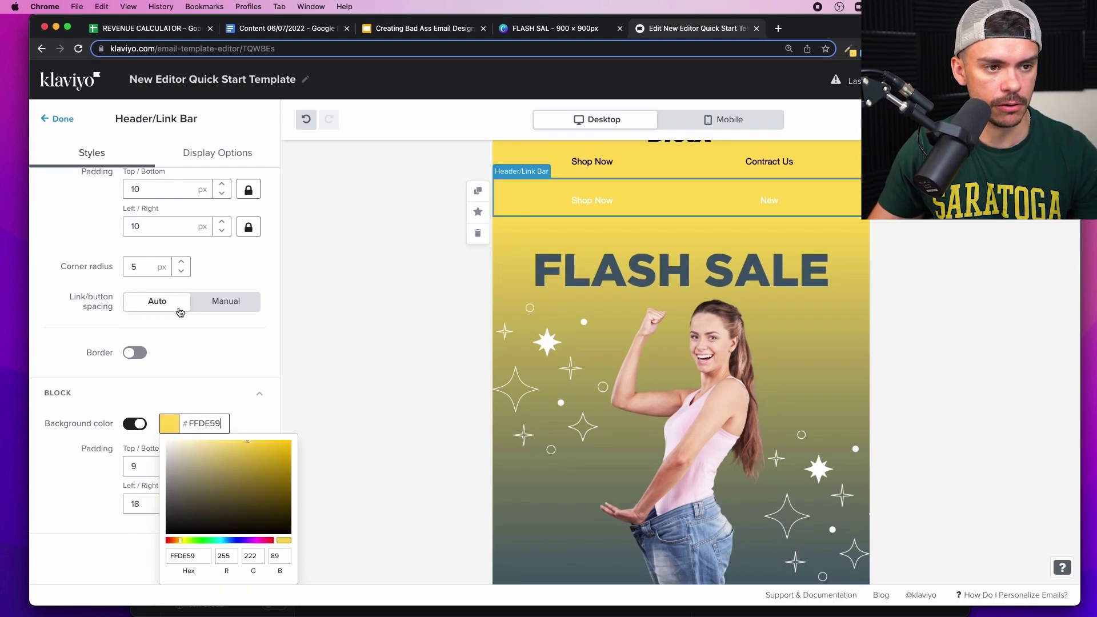
pyautogui.scroll(3, 178, 312)
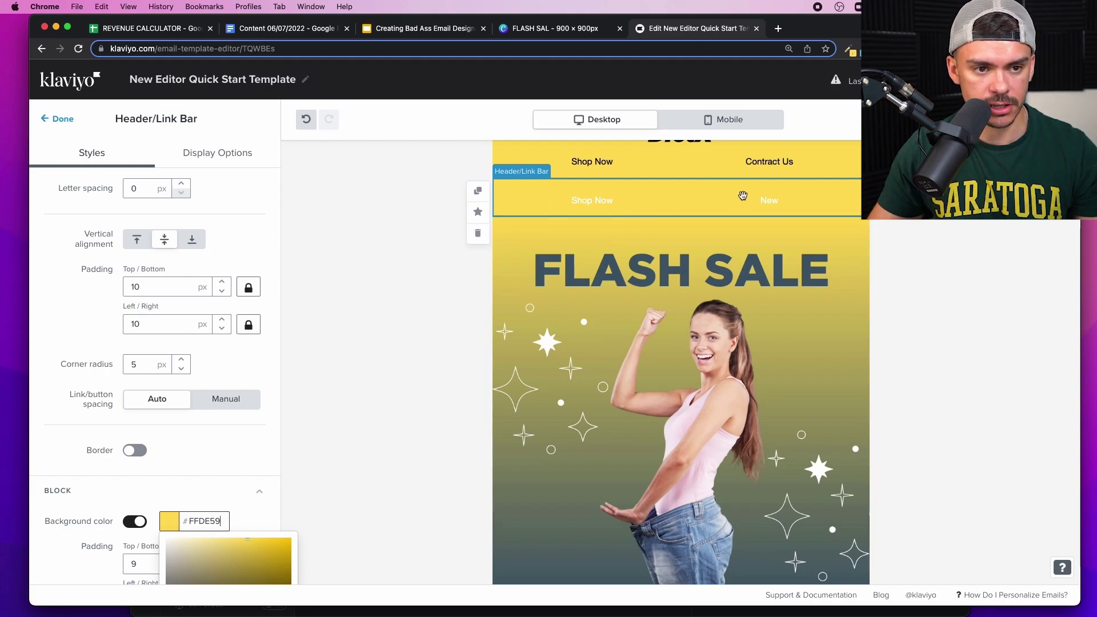
pyautogui.click(81, 357)
# - Make the link text black #000000, then delete the added link bar
pyautogui.scroll(5, 81, 358)
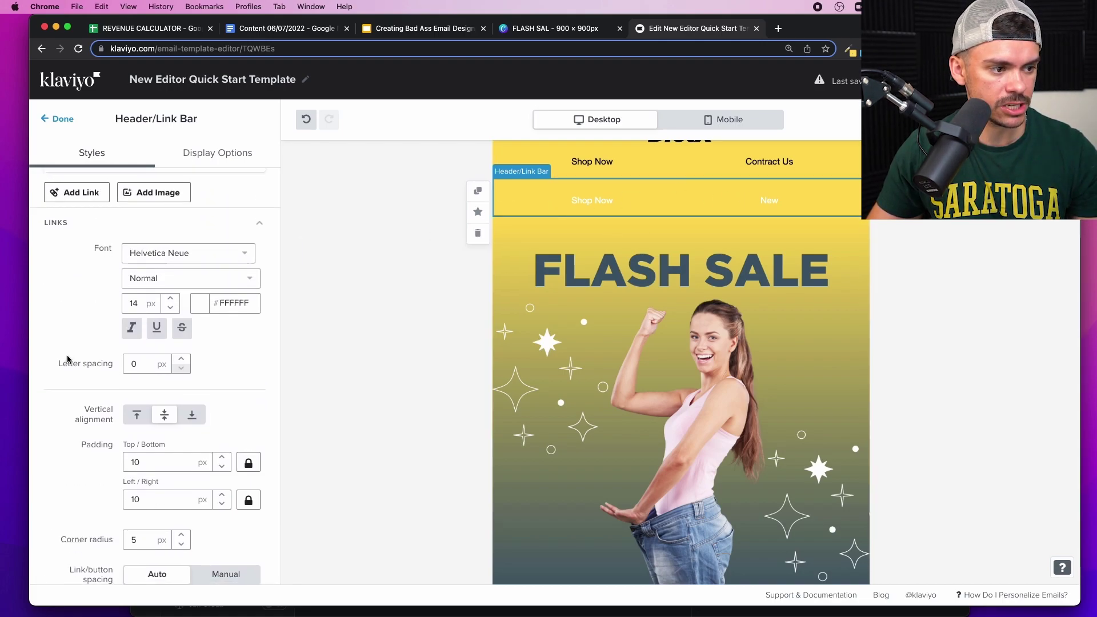
pyautogui.scroll(5, 67, 359)
pyautogui.scroll(-4, 74, 371)
pyautogui.scroll(1, 80, 392)
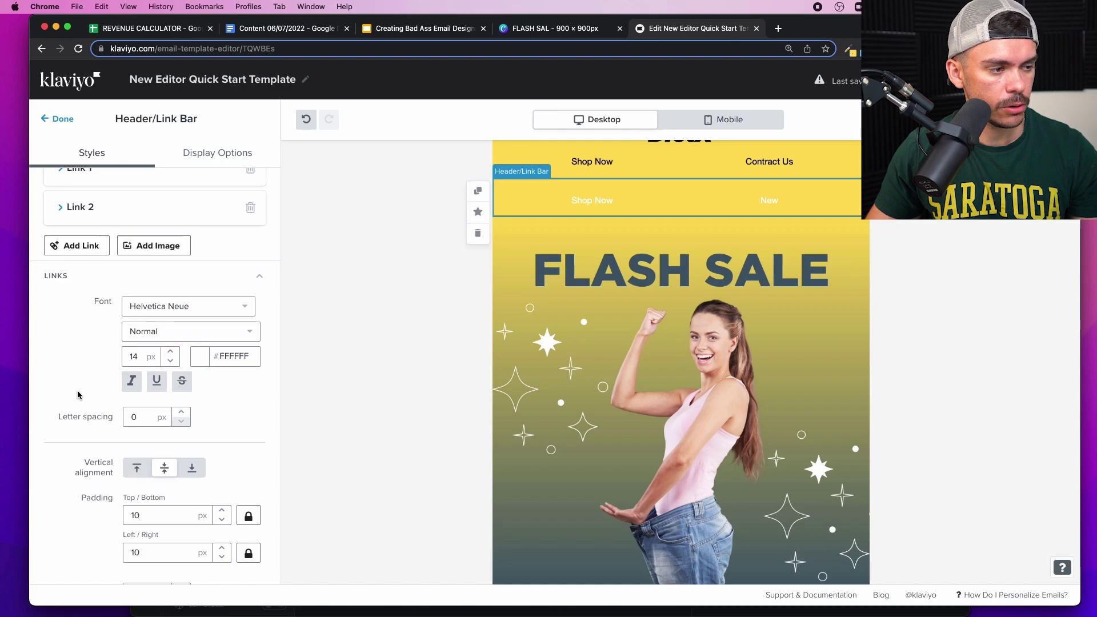
pyautogui.click(229, 355)
pyautogui.moveTo(217, 457); pyautogui.dragTo(186, 477)
pyautogui.click(621, 197)
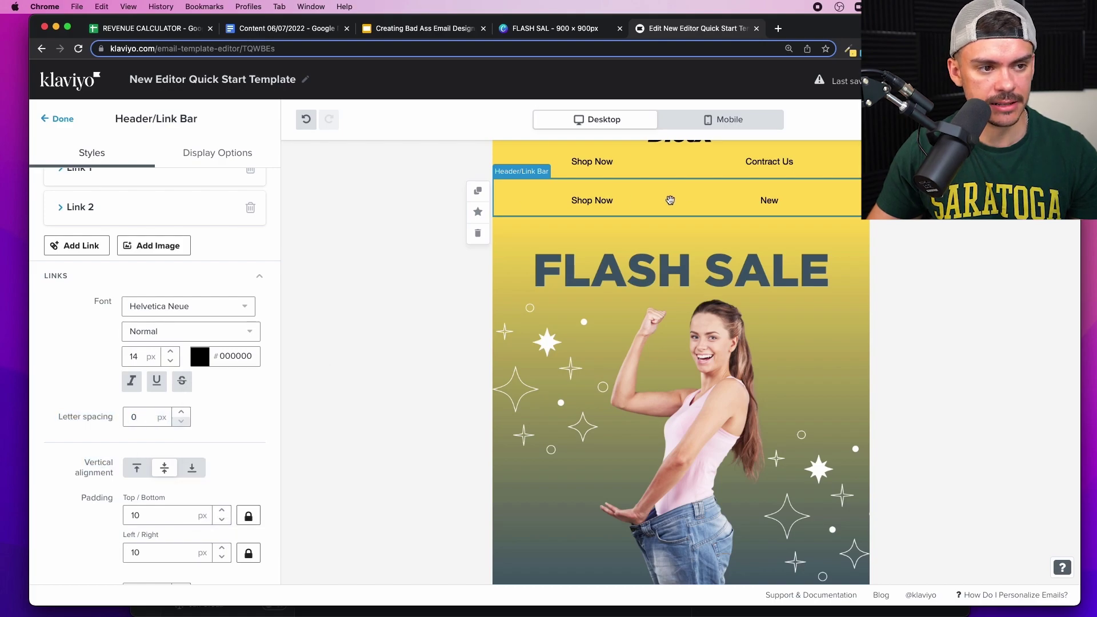
pyautogui.scroll(2, 669, 201)
pyautogui.click(477, 284)
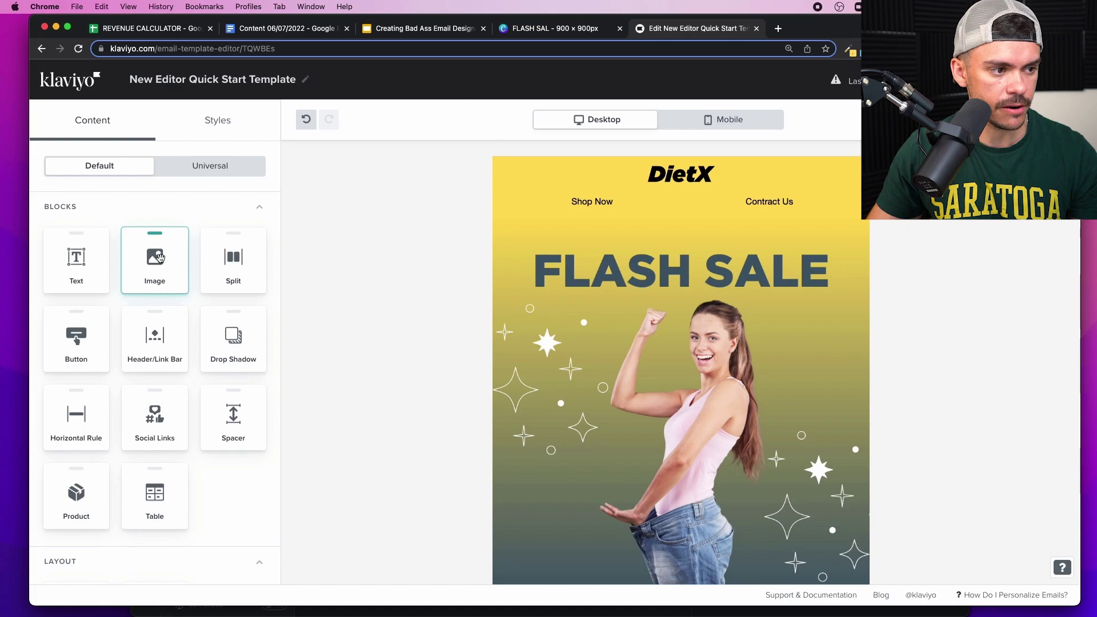
# - Add an empty image block below the header, then remove it again
pyautogui.moveTo(160, 258); pyautogui.dragTo(723, 247)
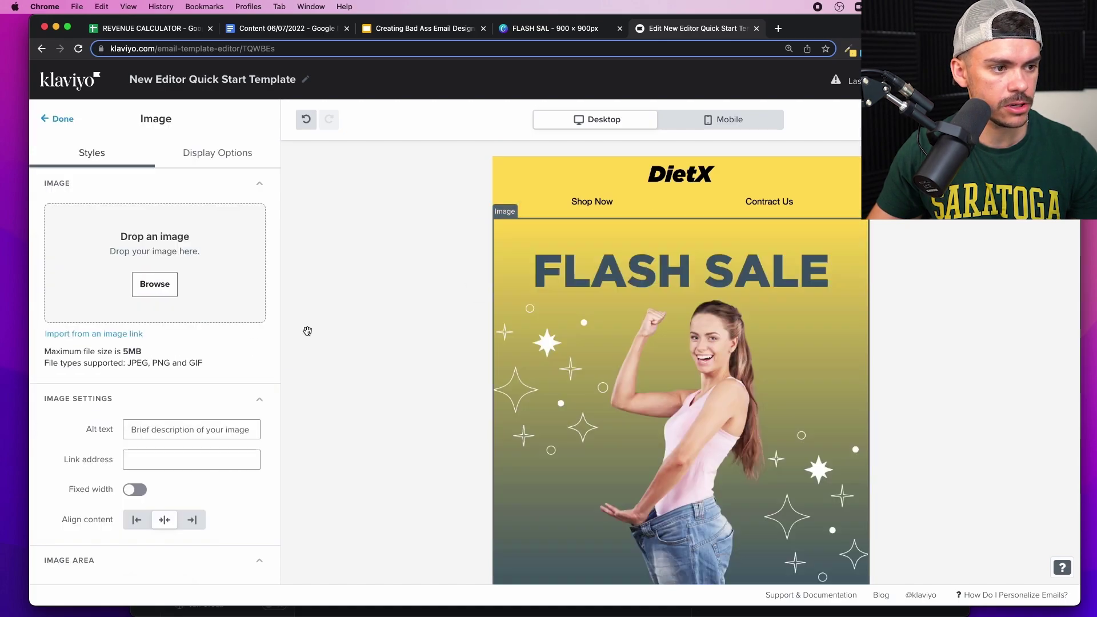
pyautogui.scroll(-3, 453, 306)
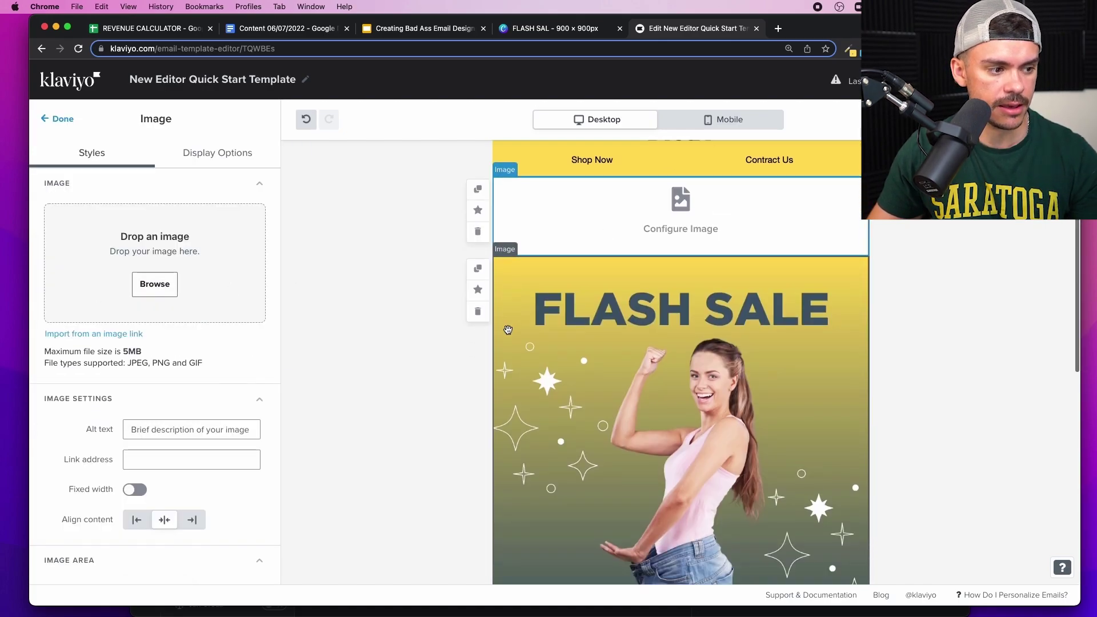
pyautogui.scroll(-5, 150, 385)
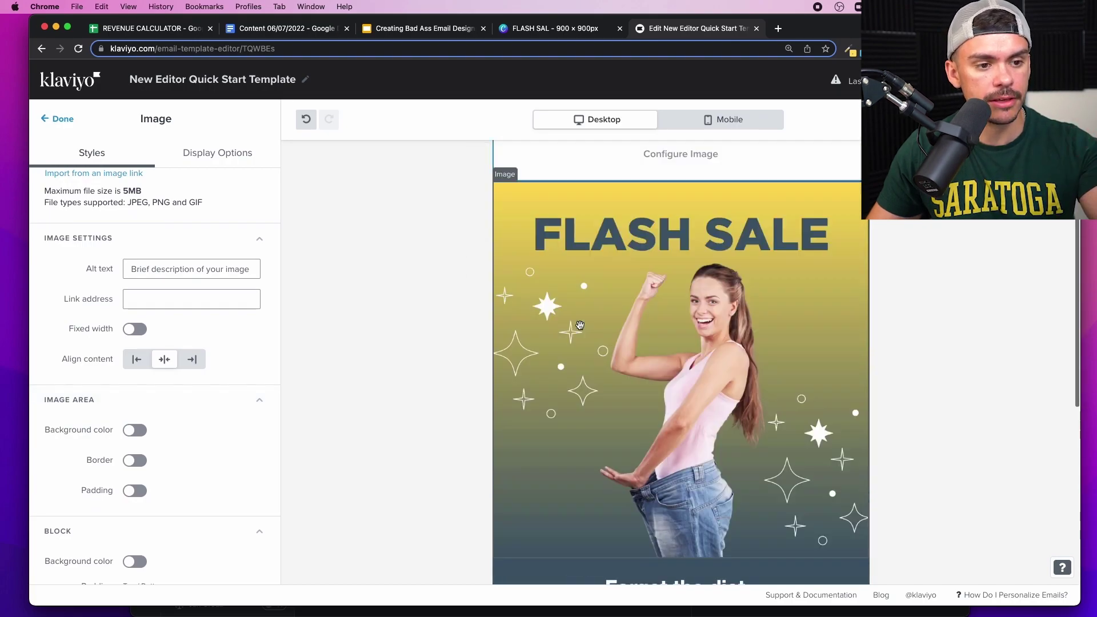
pyautogui.scroll(3, 540, 265)
pyautogui.press('Delete')
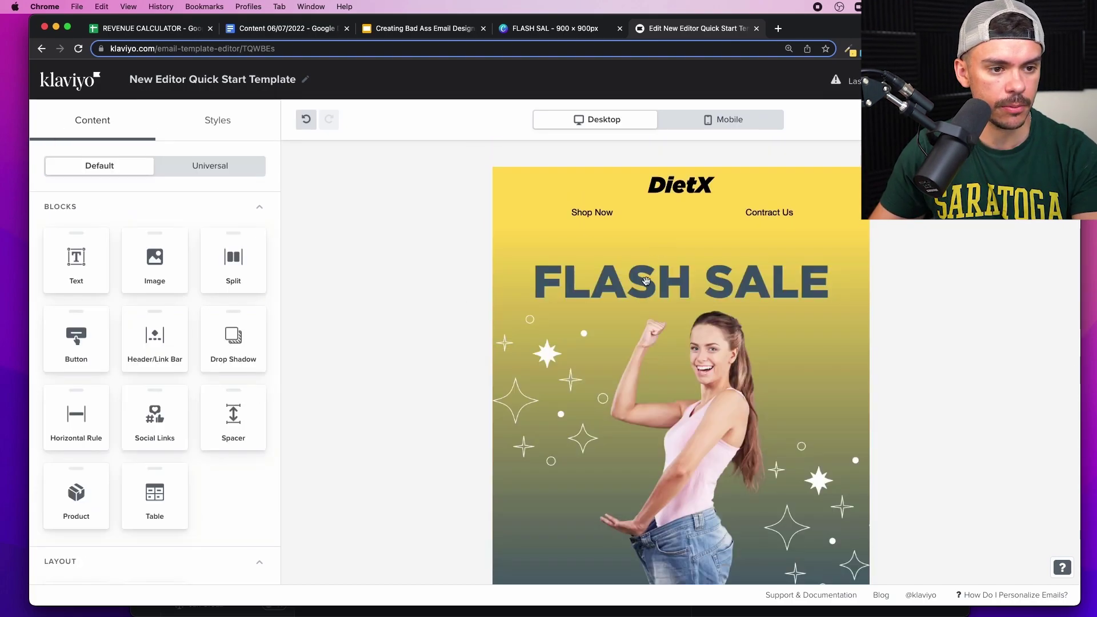
pyautogui.scroll(-3, 657, 298)
# - Enter 'Flash Sale' as the FLASH SALE image's alt text and deselect the image
pyautogui.click(657, 298)
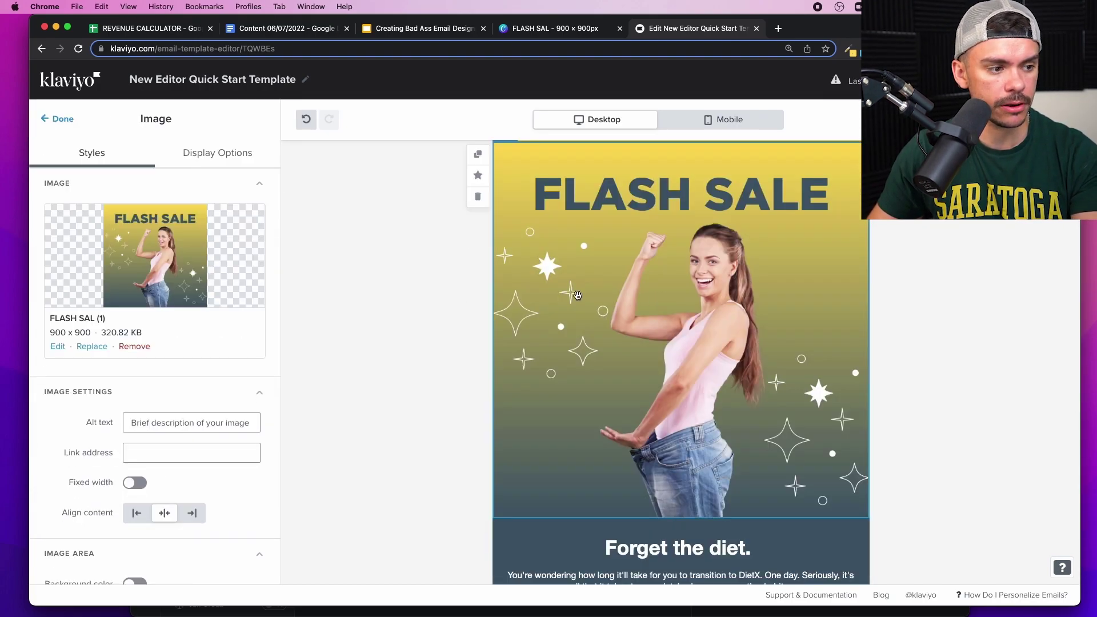
pyautogui.click(167, 420)
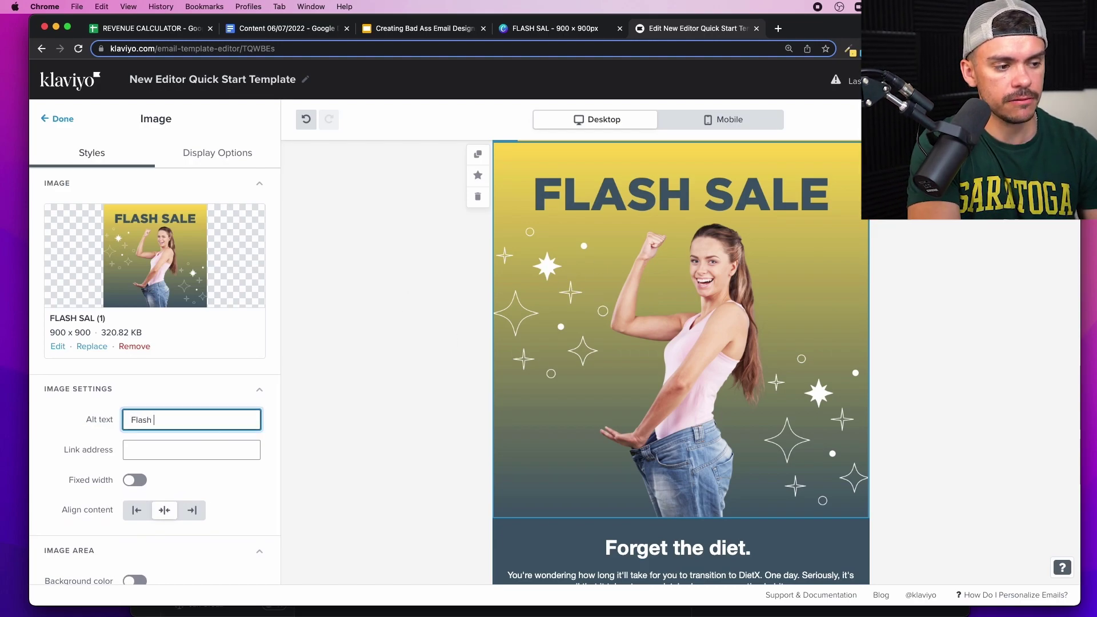
pyautogui.write('Flash Sale')
pyautogui.scroll(-5, 172, 427)
pyautogui.scroll(-1, 160, 404)
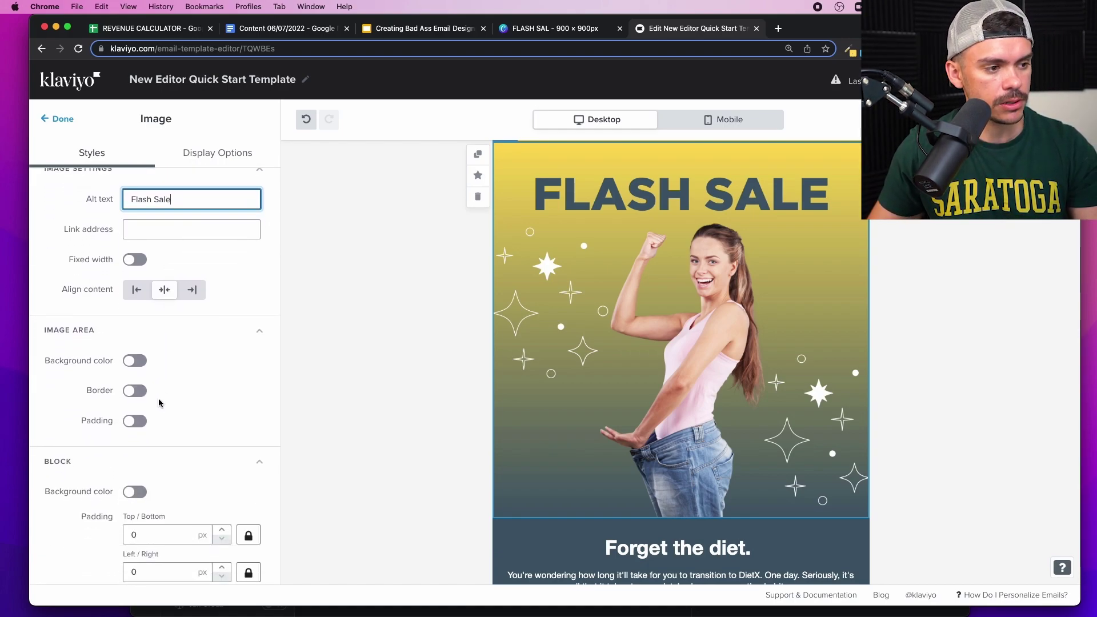
pyautogui.scroll(1, 160, 403)
pyautogui.click(162, 271)
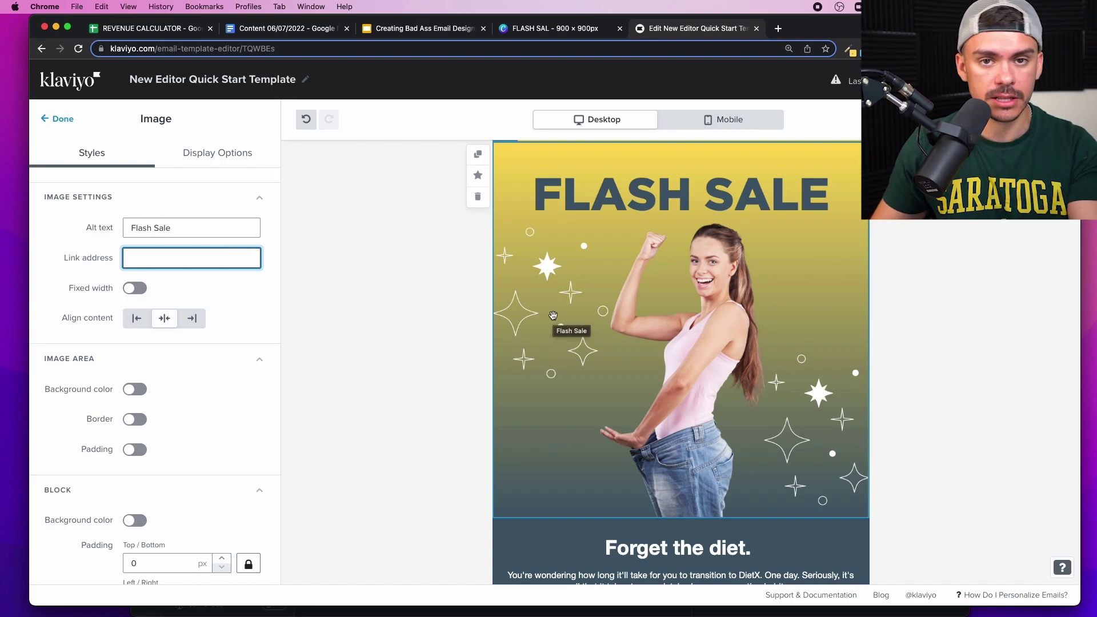
pyautogui.click(376, 309)
pyautogui.scroll(-3, 377, 309)
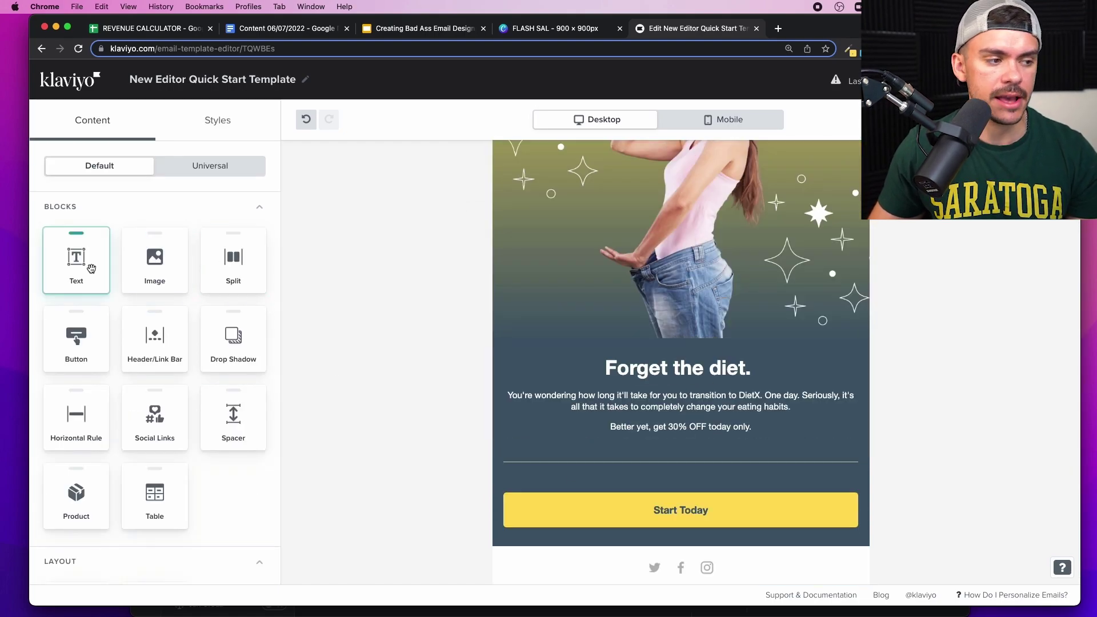
# - Add a text block below the hero image with a centred Heading 1 'Forget the diet.'
pyautogui.moveTo(100, 270); pyautogui.dragTo(690, 367)
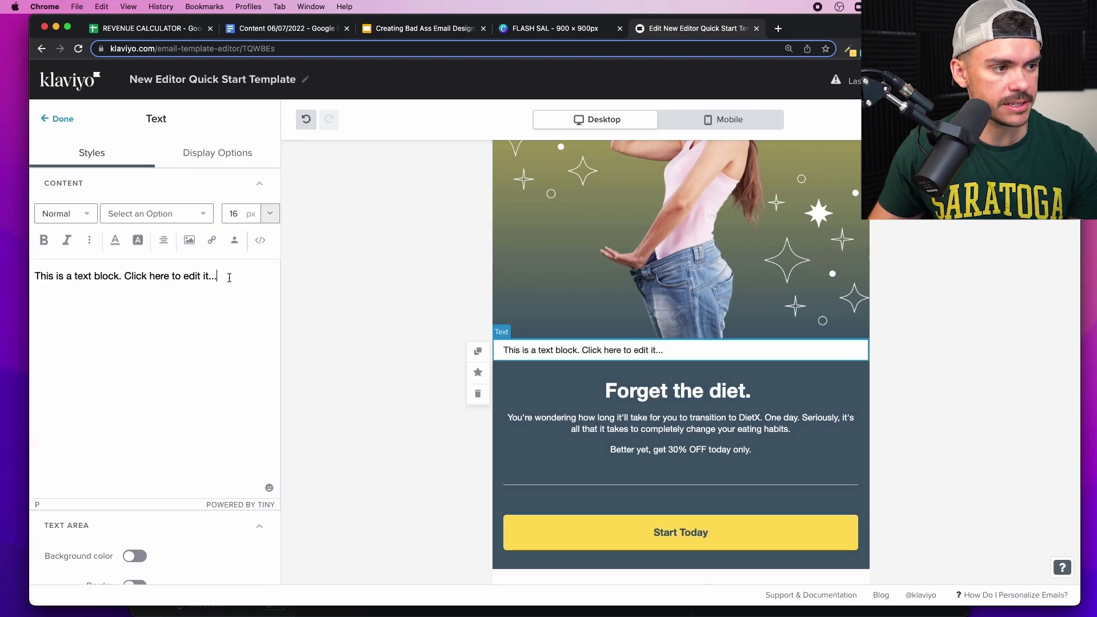
pyautogui.moveTo(224, 277); pyautogui.dragTo(2, 280)
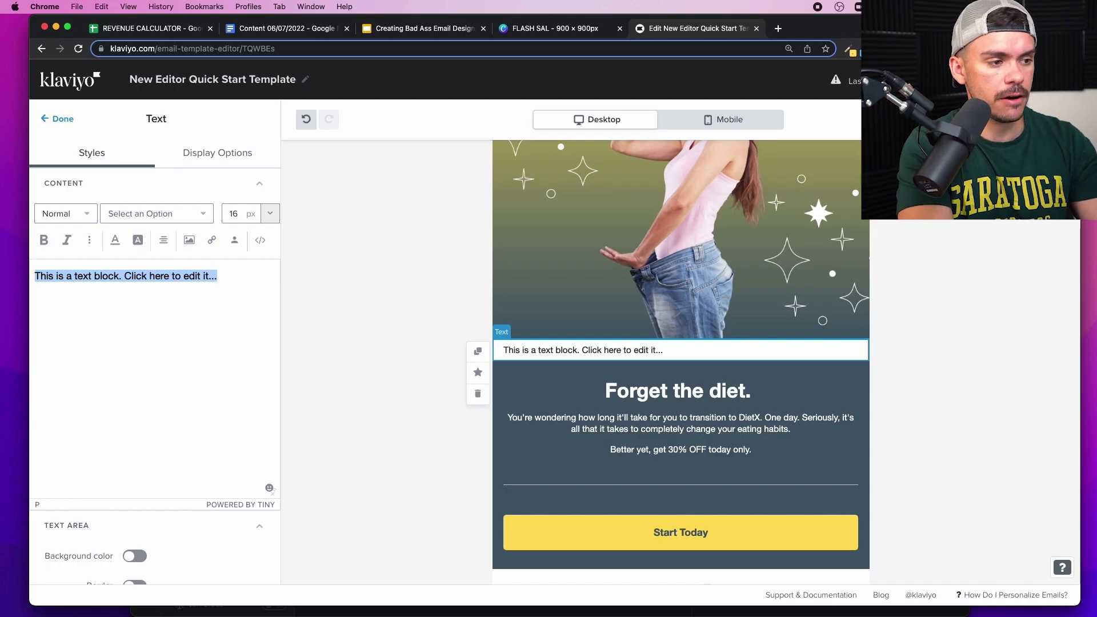
pyautogui.write('Forget the ')
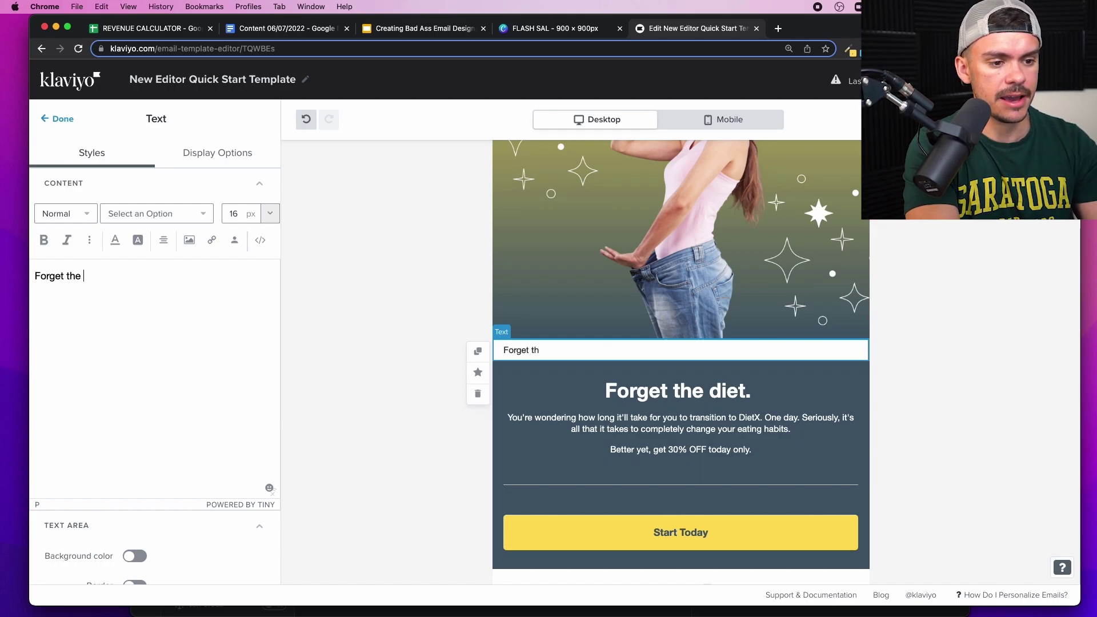
pyautogui.write('diet.')
pyautogui.press('super+a')
pyautogui.click(41, 219)
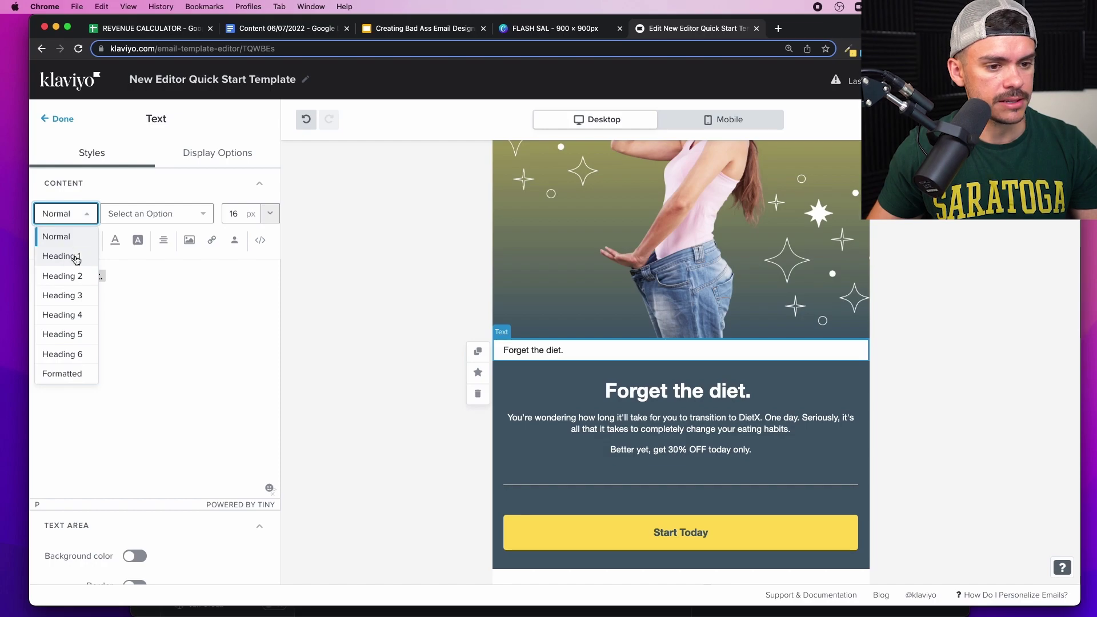
pyautogui.click(76, 259)
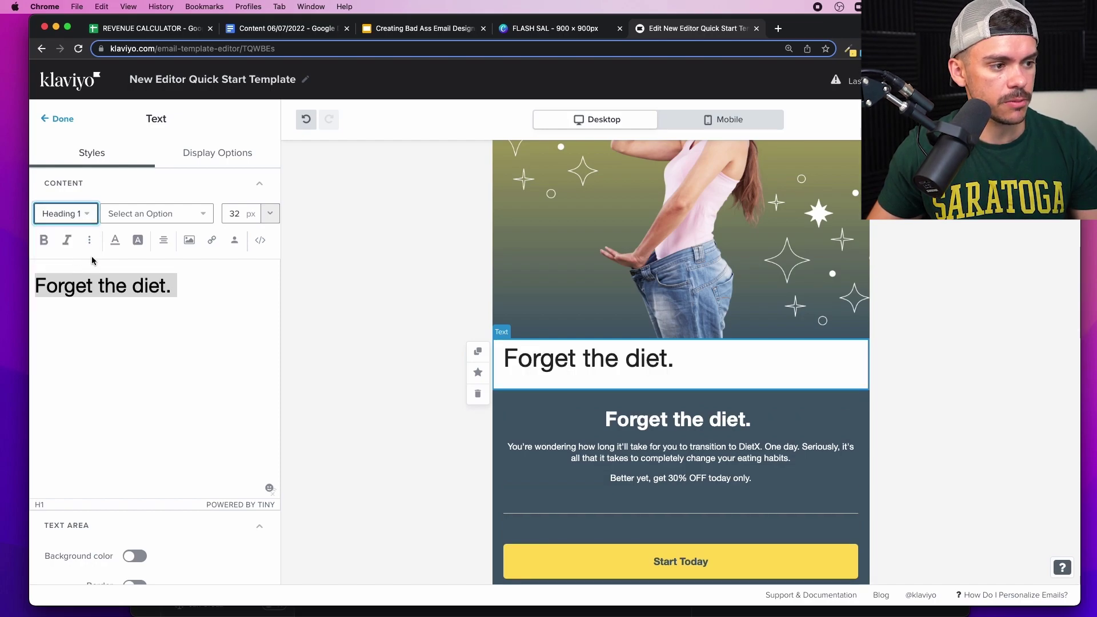
pyautogui.click(164, 240)
pyautogui.click(189, 214)
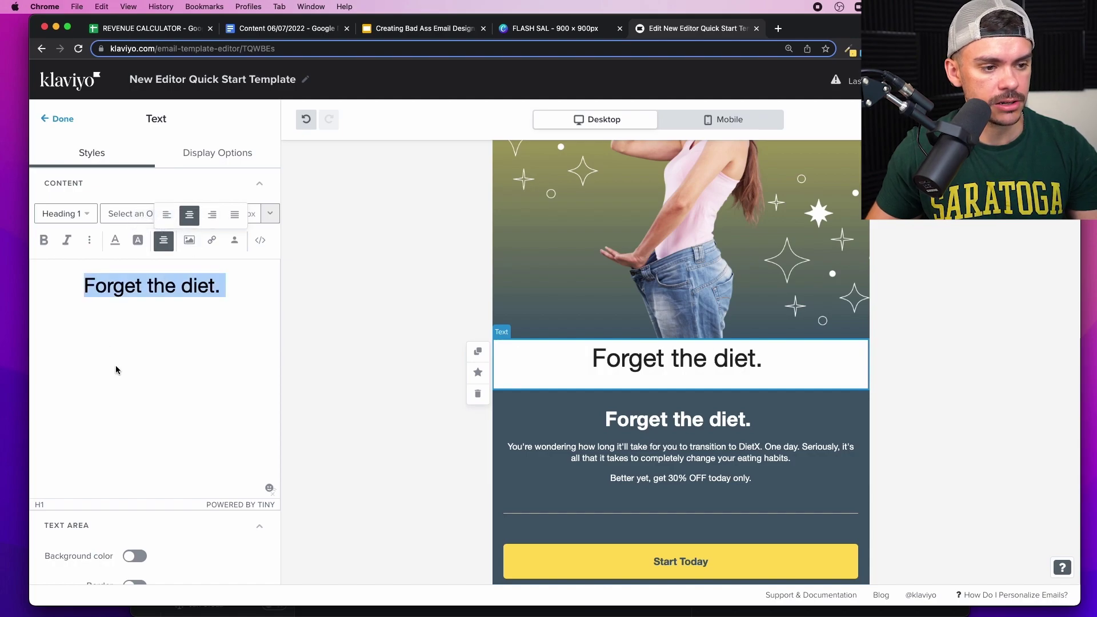
# - Add a centred placeholder line beneath the heading
pyautogui.click(236, 290)
pyautogui.press('Return')
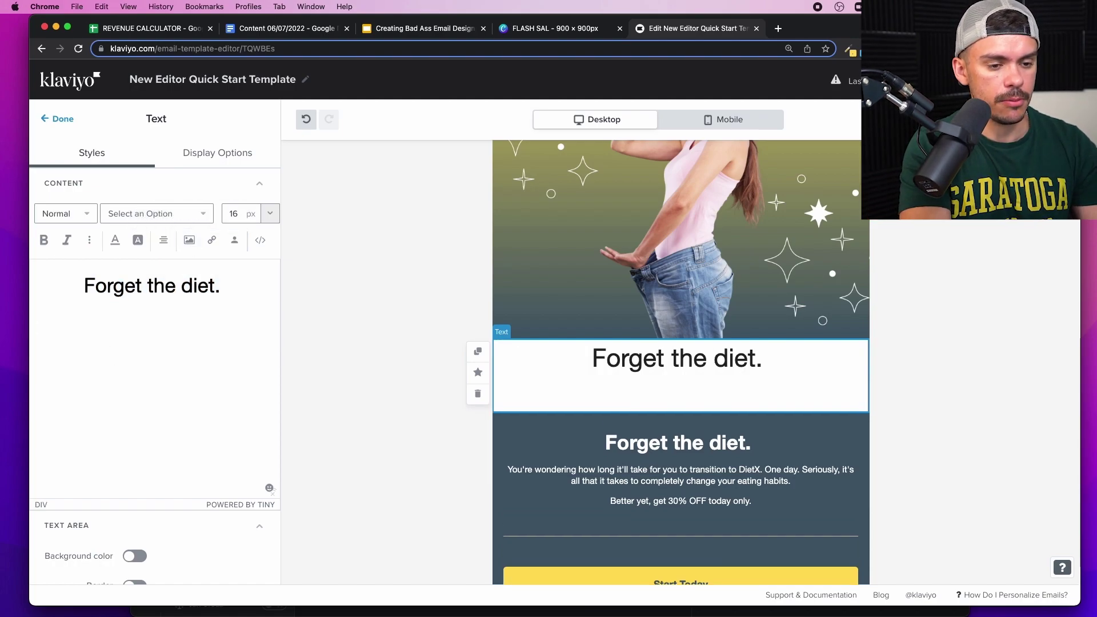
pyautogui.write('sadkfjhasdkljfhsadlkjfhladskjhflsdak')
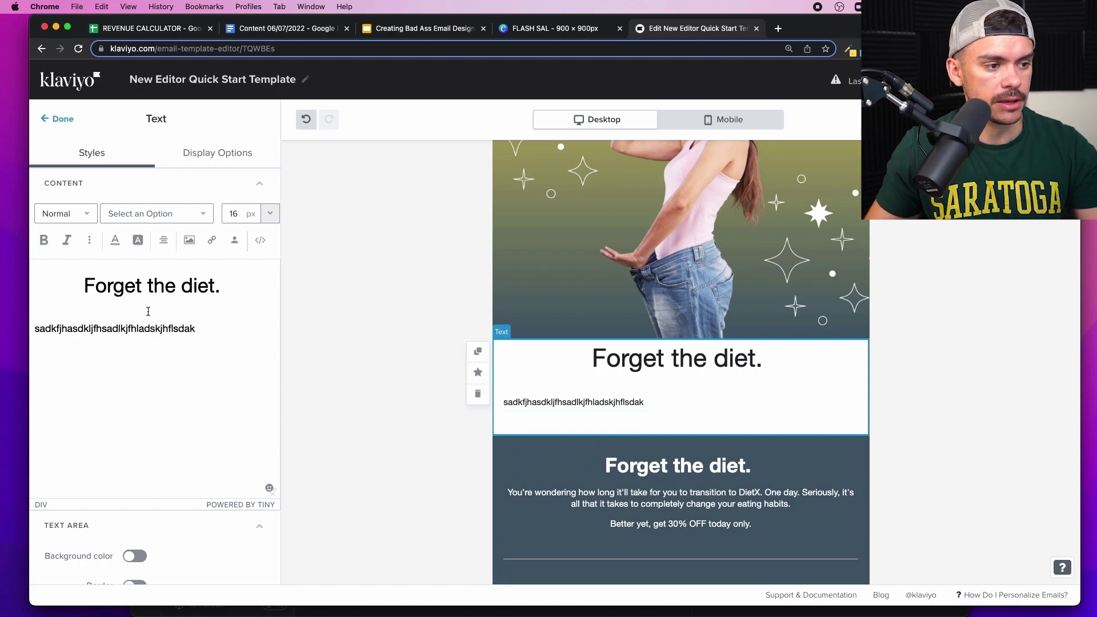
pyautogui.tripleClick(217, 329)
pyautogui.click(164, 240)
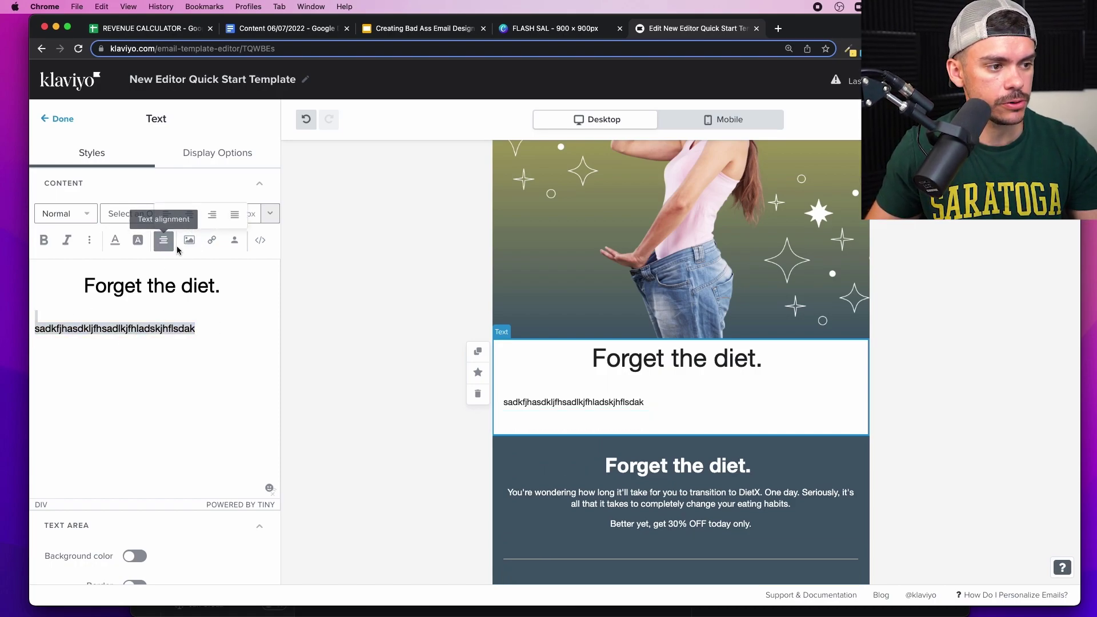
pyautogui.click(189, 214)
pyautogui.scroll(-2, 688, 342)
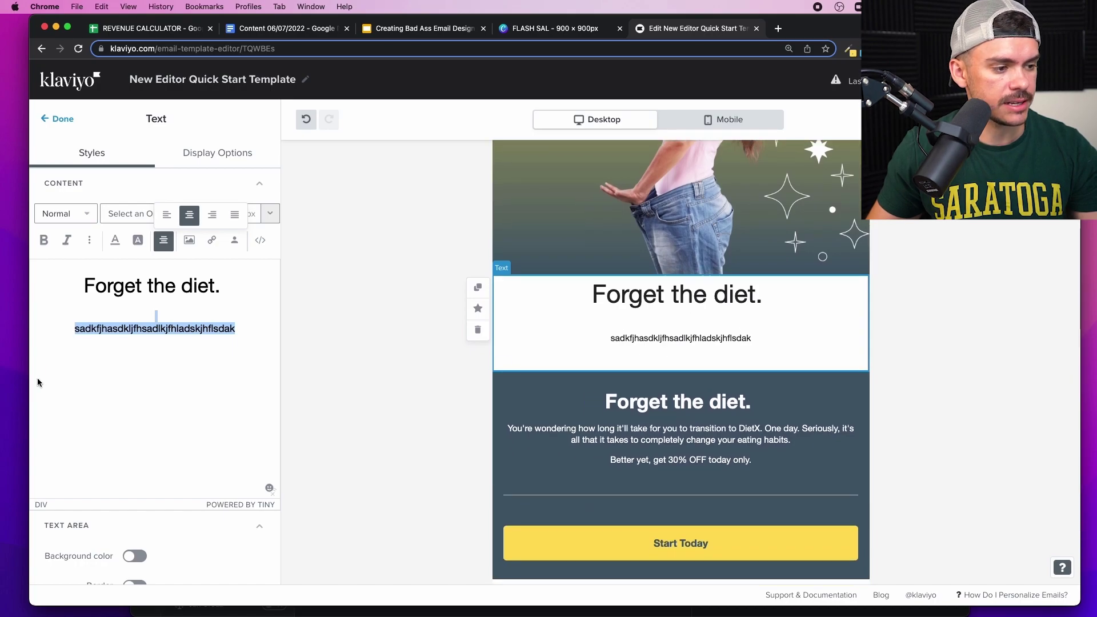
pyautogui.scroll(-2, 178, 369)
pyautogui.scroll(-4, 171, 377)
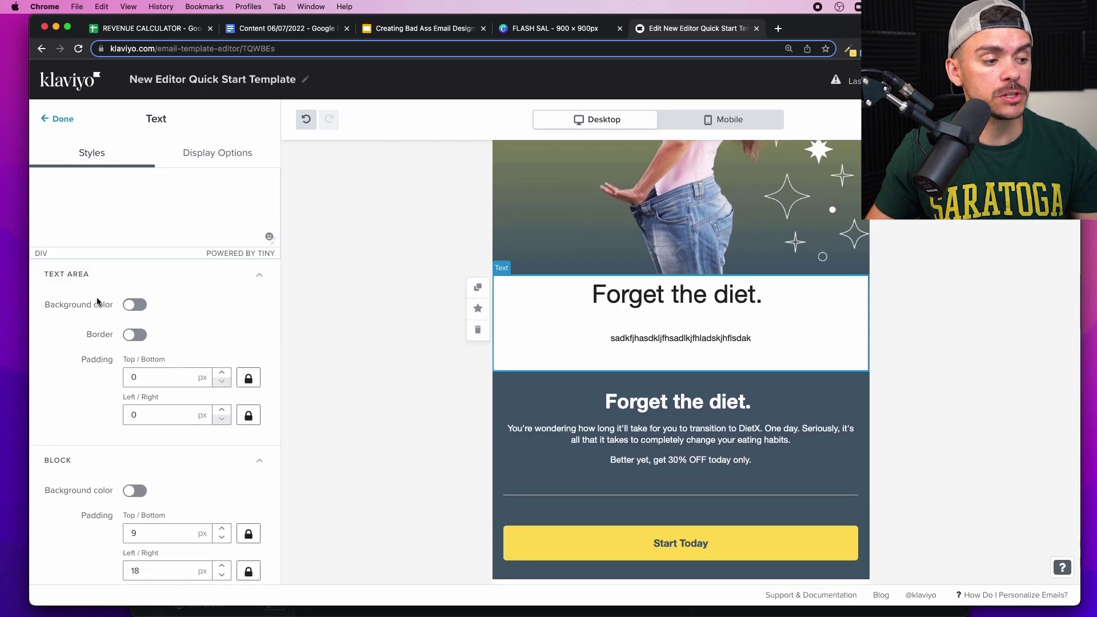
# - Enable the text block's background colour and set it to the sampled slate #445C6C
pyautogui.scroll(-1, 89, 320)
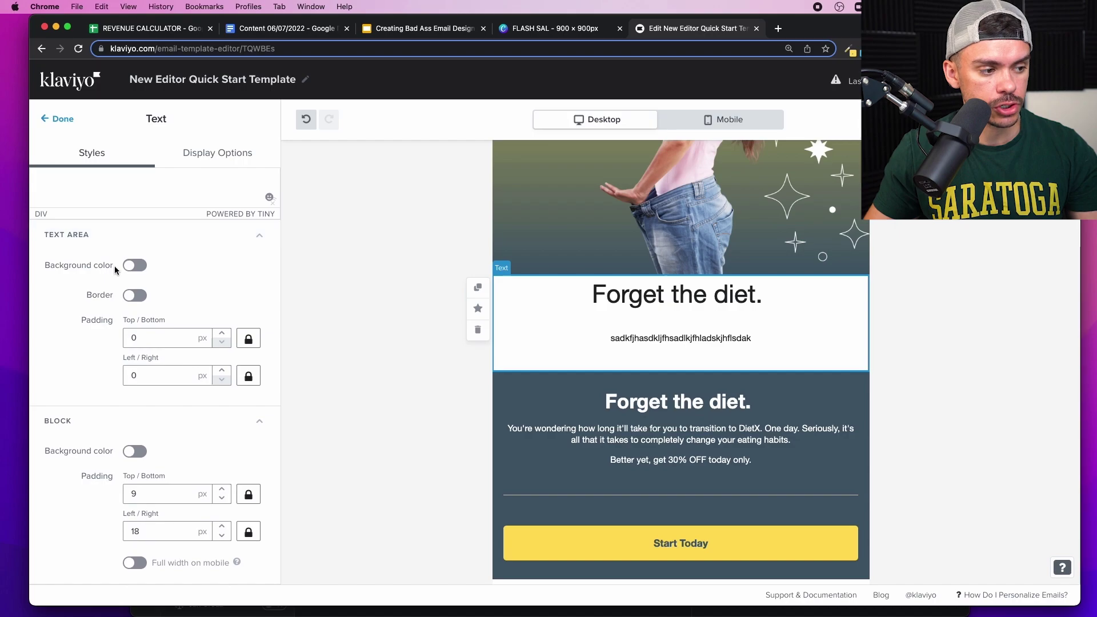
pyautogui.click(129, 452)
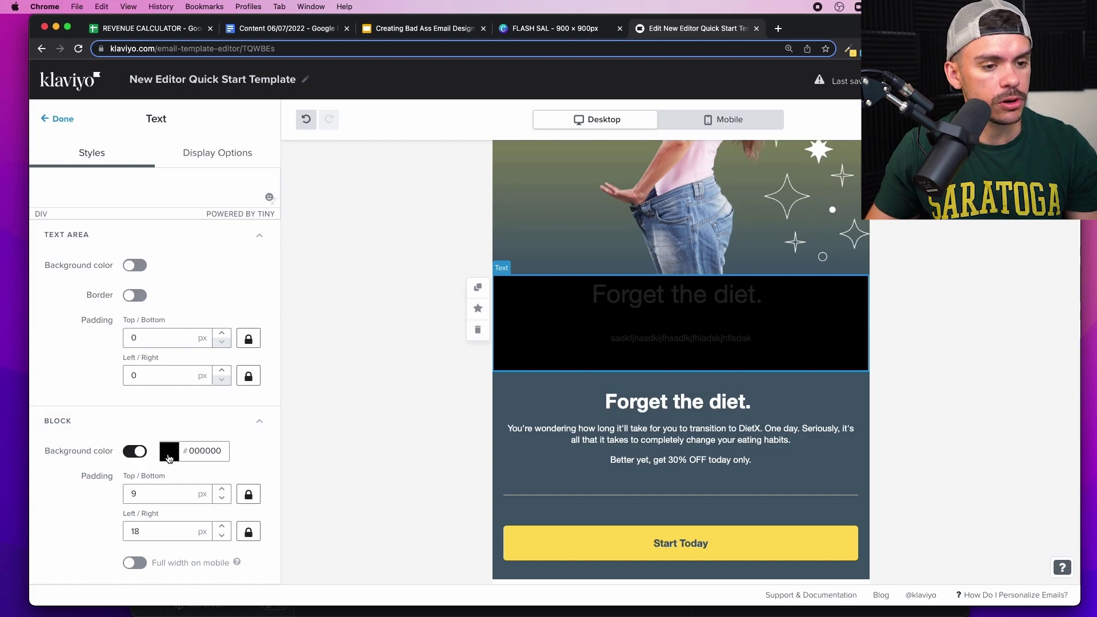
pyautogui.click(169, 456)
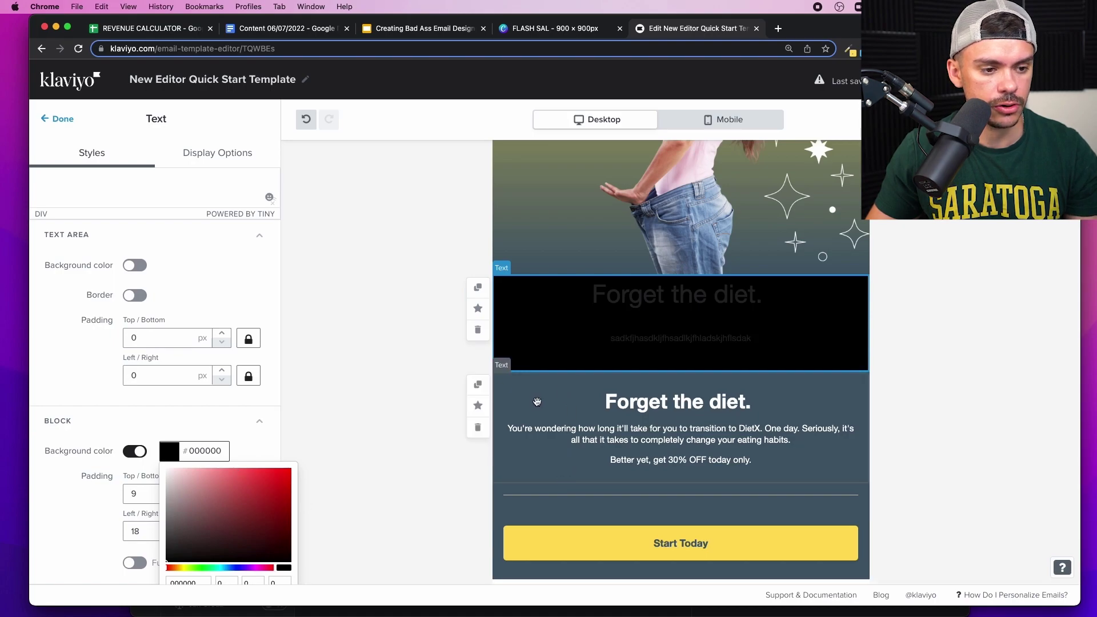
pyautogui.click(852, 53)
pyautogui.click(769, 65)
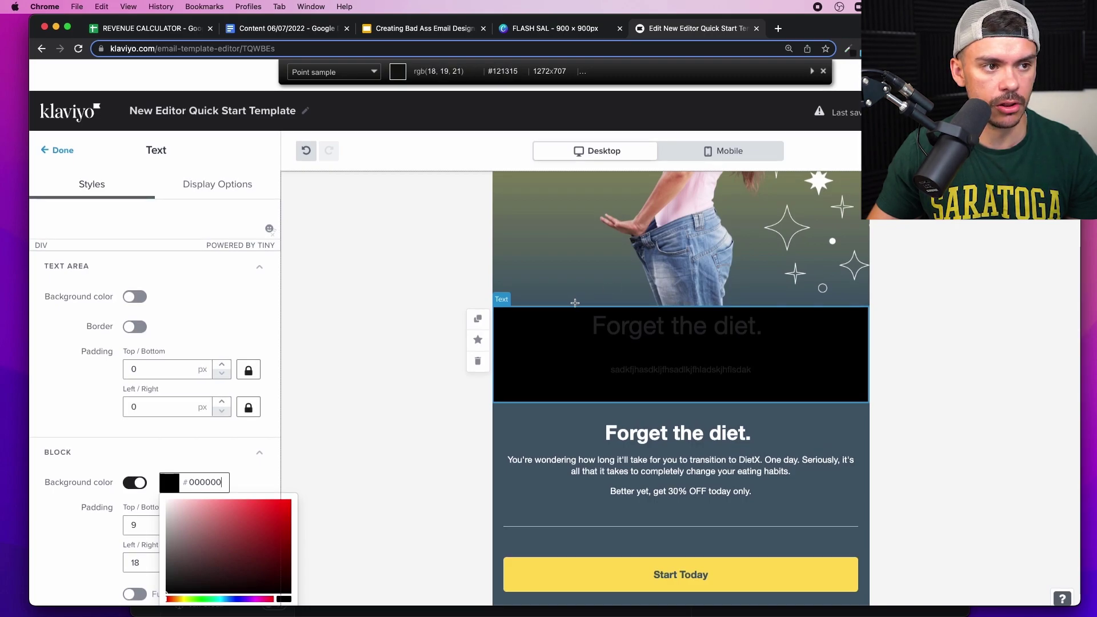
pyautogui.click(583, 296)
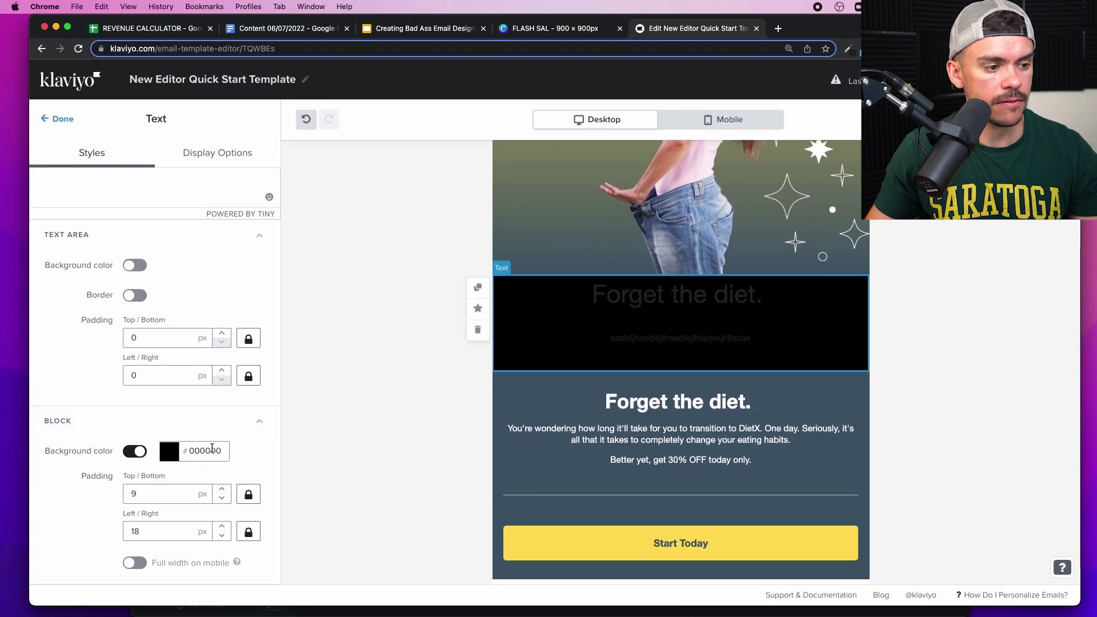
pyautogui.doubleClick(209, 452)
pyautogui.hotkey('ctrl', 'v')
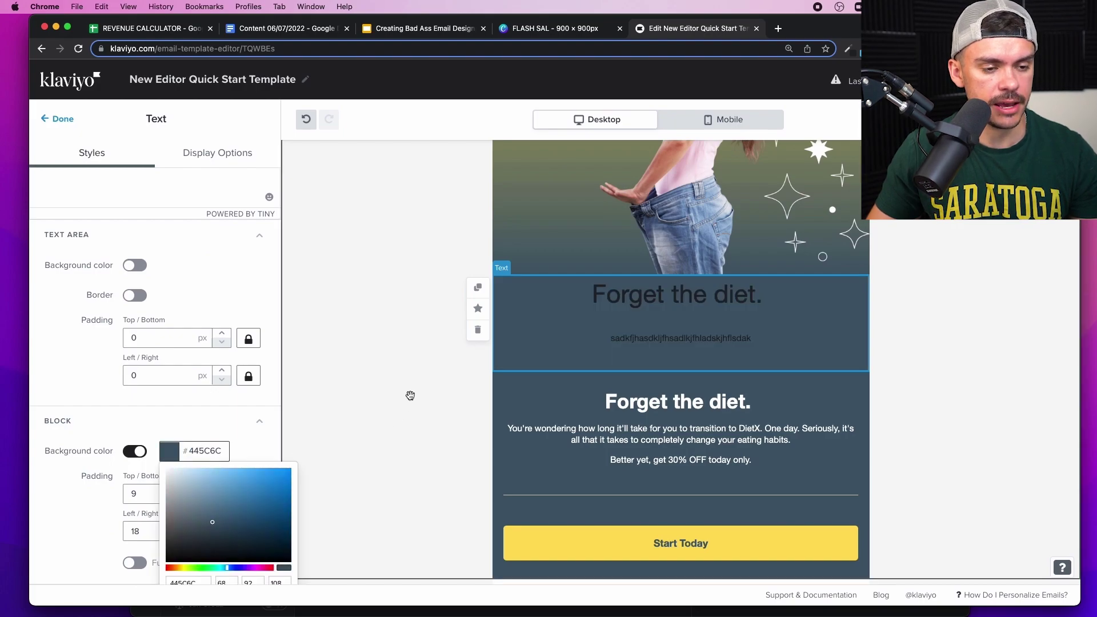
pyautogui.click(467, 351)
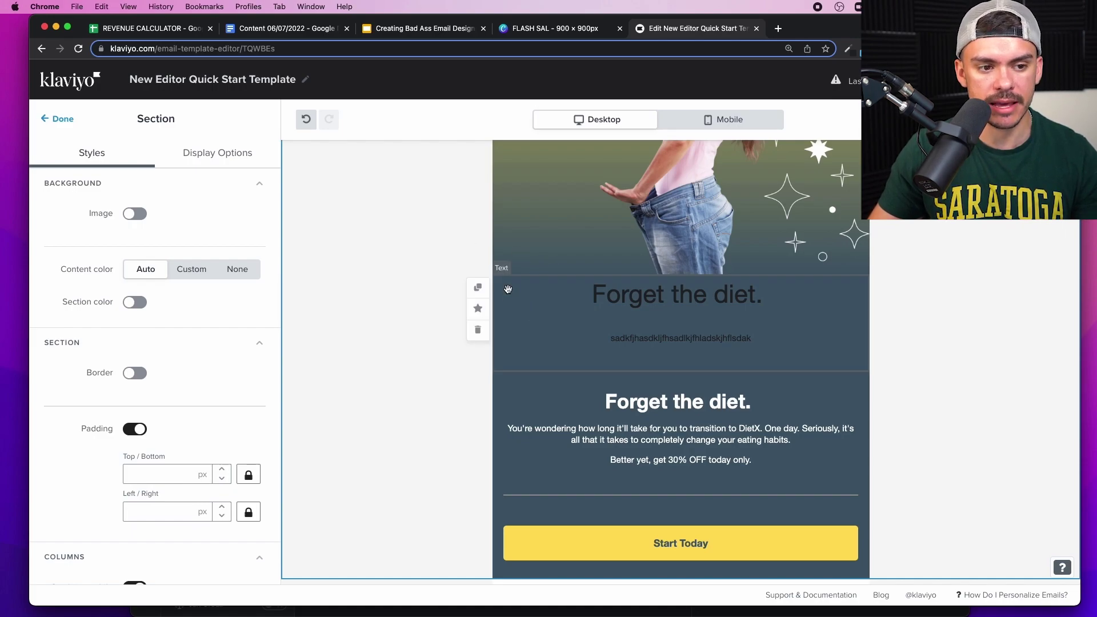
# - Make both lines of the Forget the diet. text block near-white, then delete that block
pyautogui.click(625, 288)
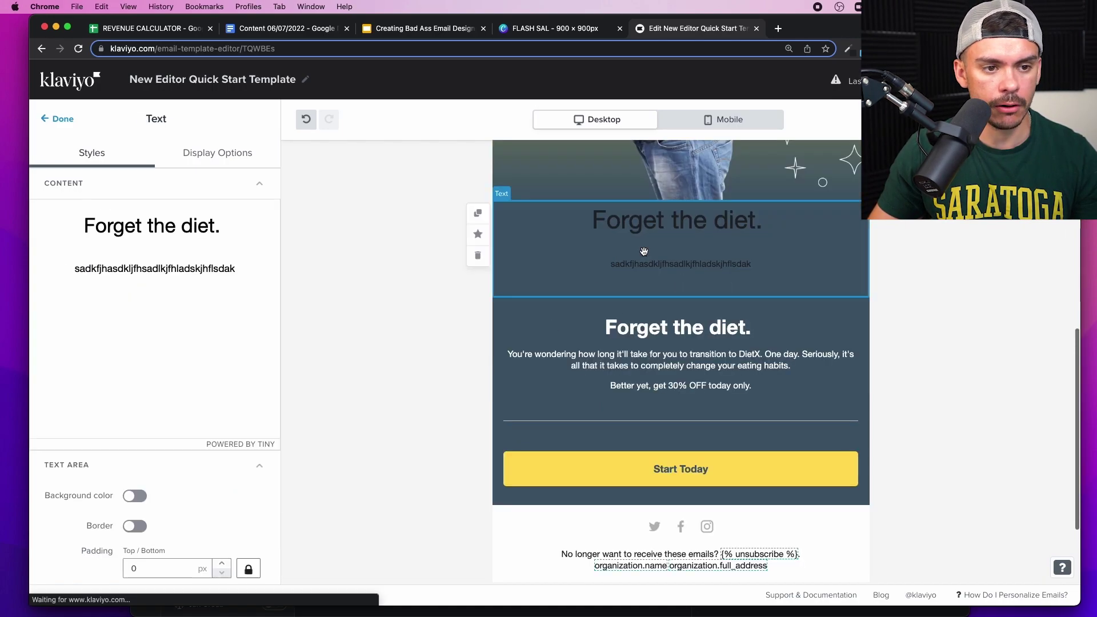
pyautogui.click(164, 323)
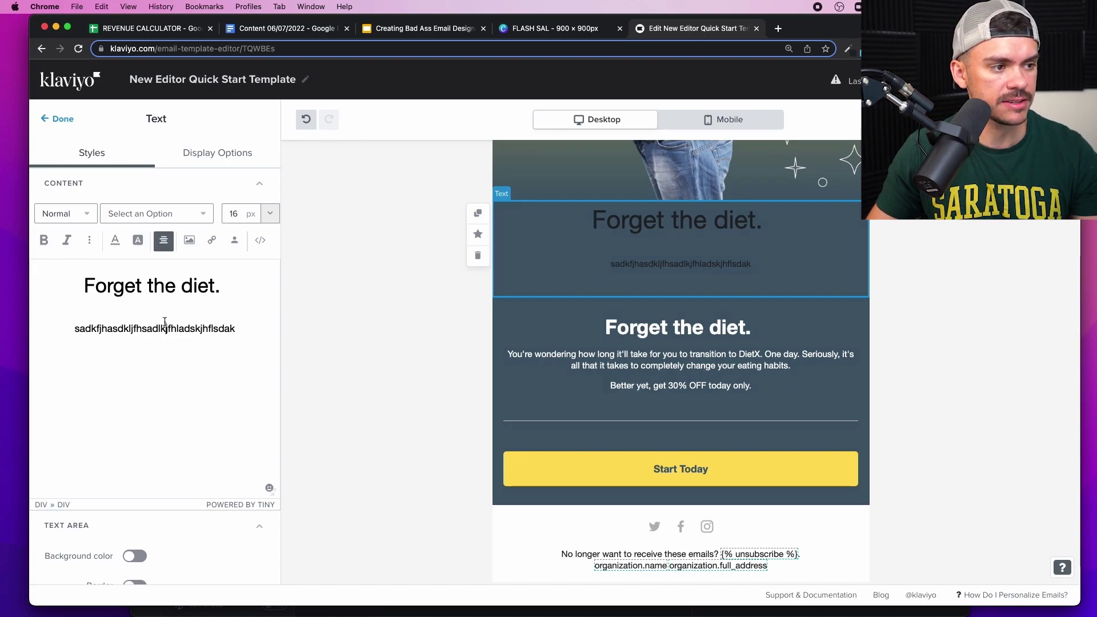
pyautogui.hotkey('ctrl', 'a')
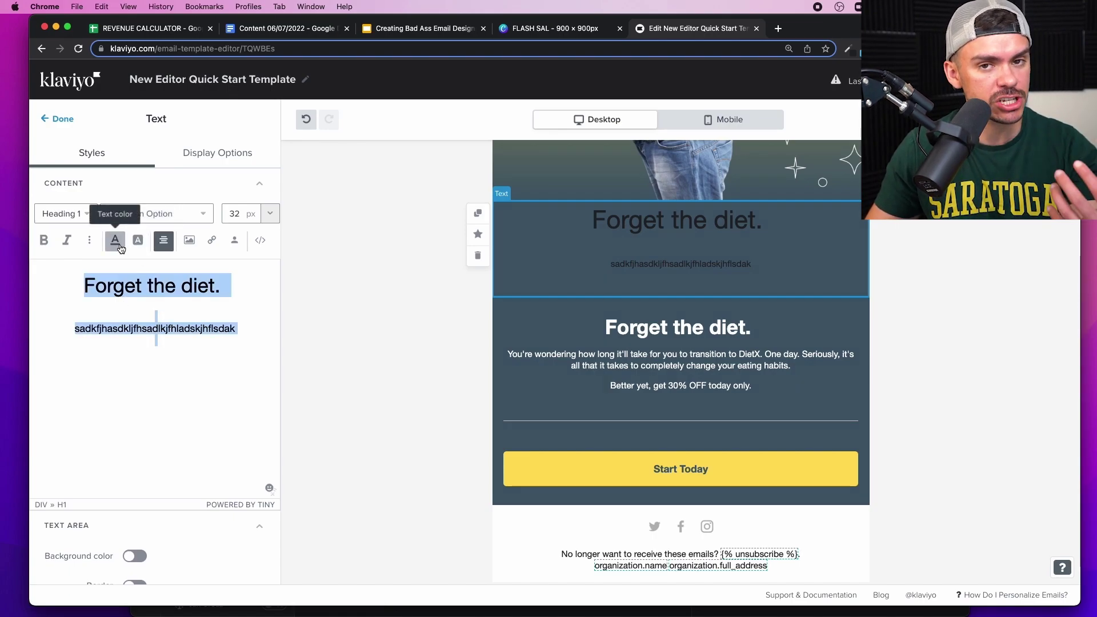
pyautogui.click(120, 247)
pyautogui.click(114, 259)
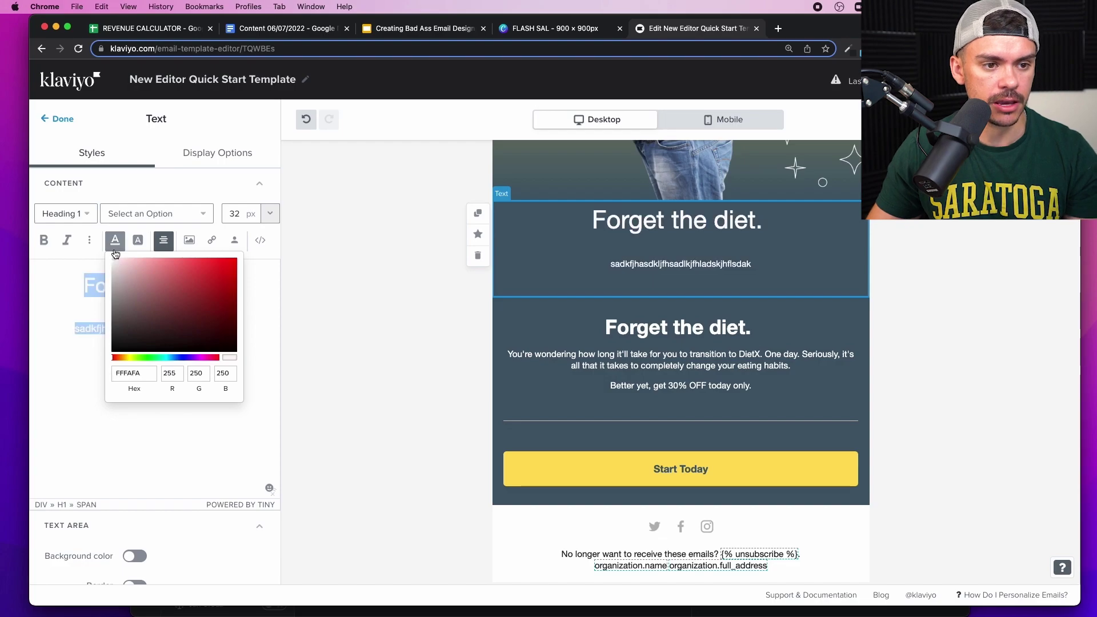
pyautogui.click(461, 242)
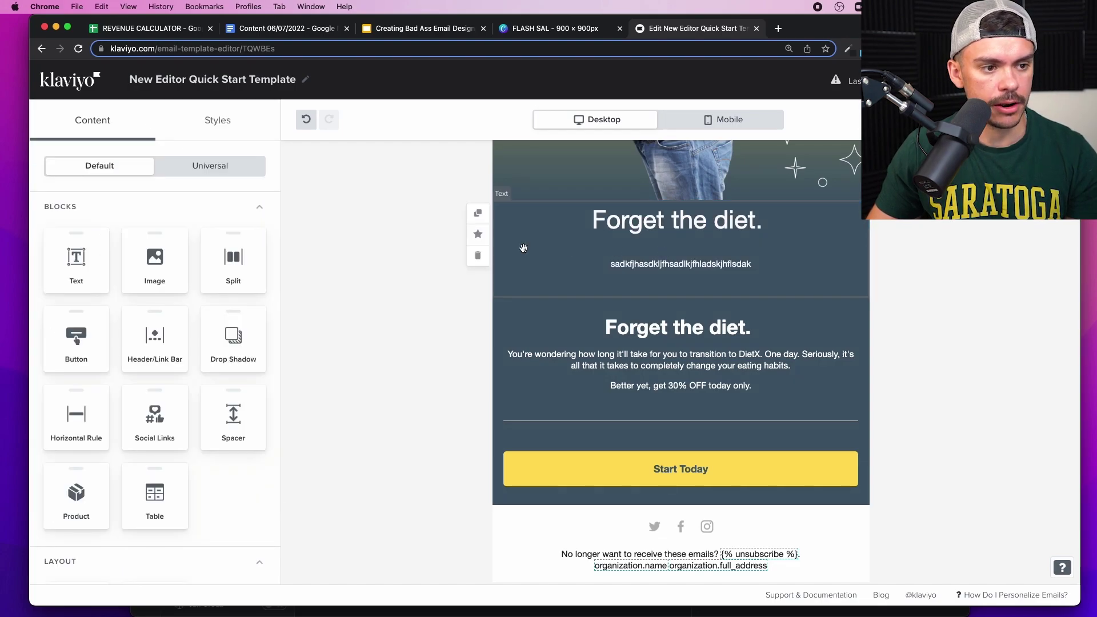
pyautogui.press('BackSpace')
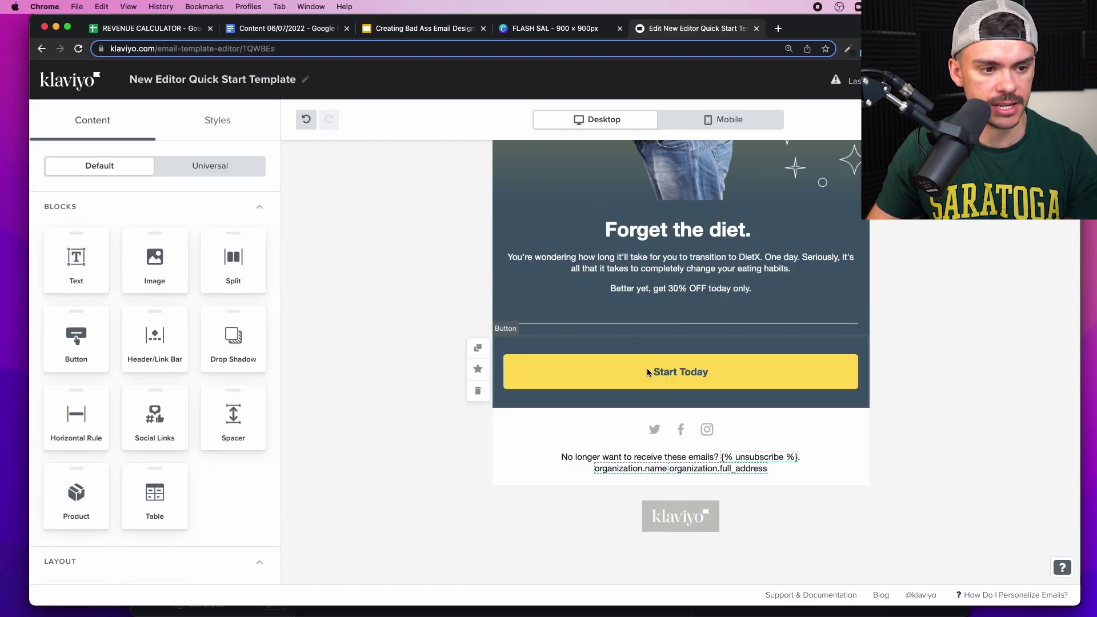
# - Check the yellow Start Today button's label, then place a new red SHOP NOW button block above it
pyautogui.click(530, 375)
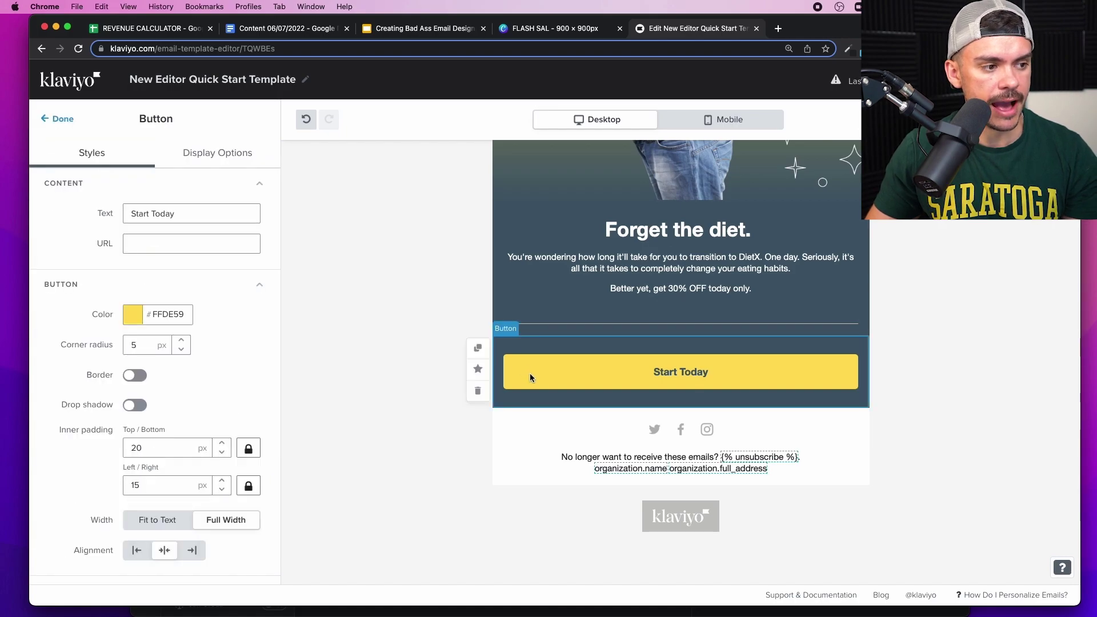
pyautogui.click(149, 210)
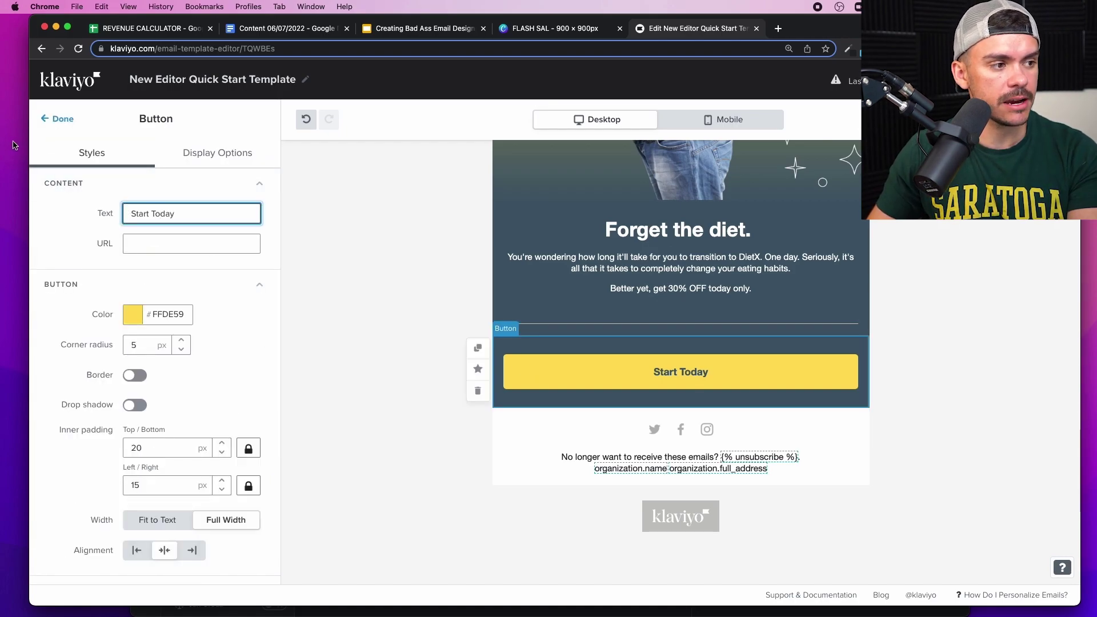
pyautogui.click(42, 119)
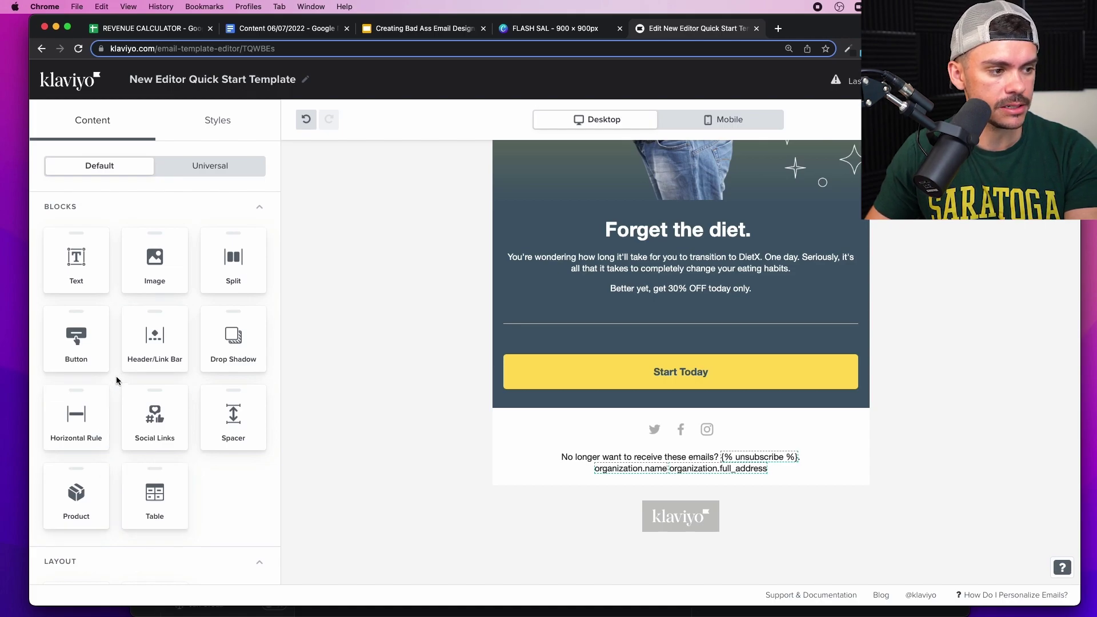
pyautogui.moveTo(76, 340); pyautogui.dragTo(724, 352)
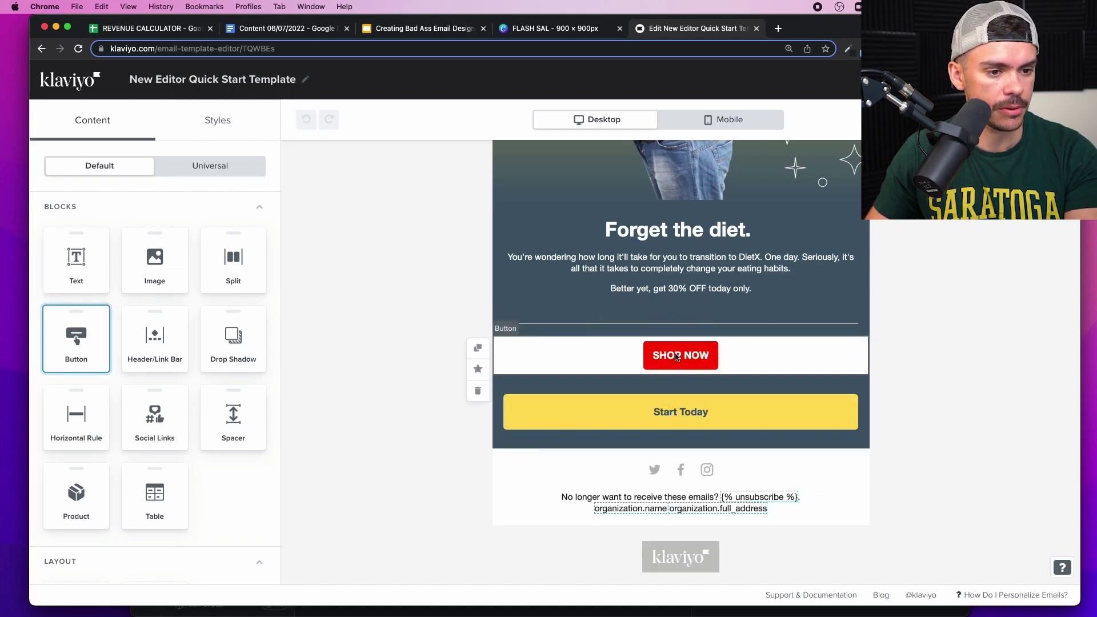
# - Replace the new button's SHOP NOW label with Start Today text
pyautogui.scroll(-3, 224, 320)
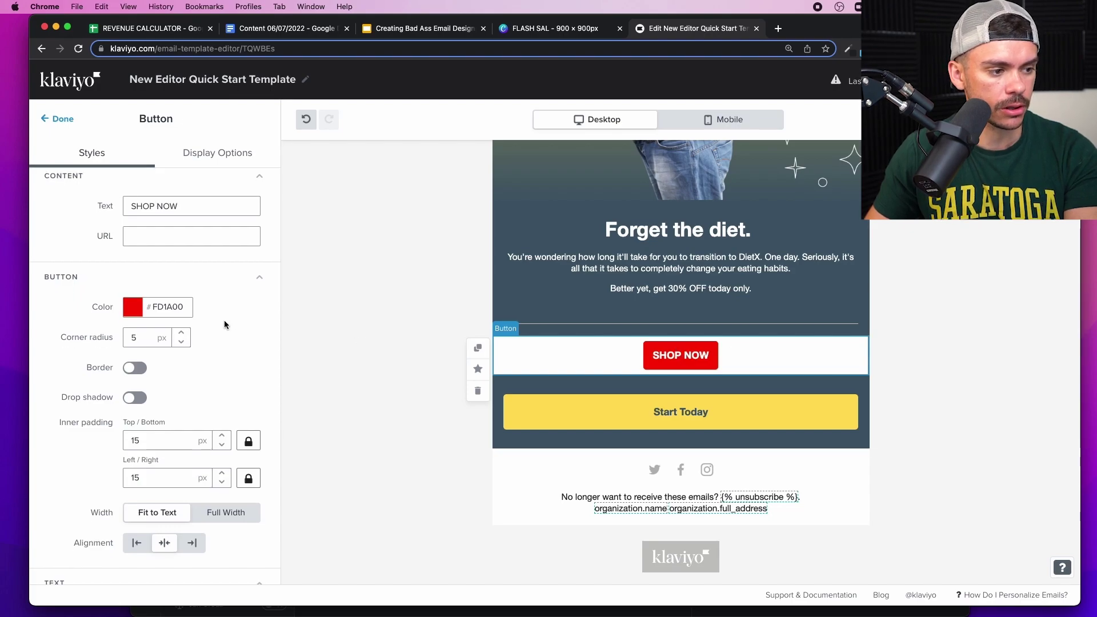
pyautogui.scroll(-8, 214, 328)
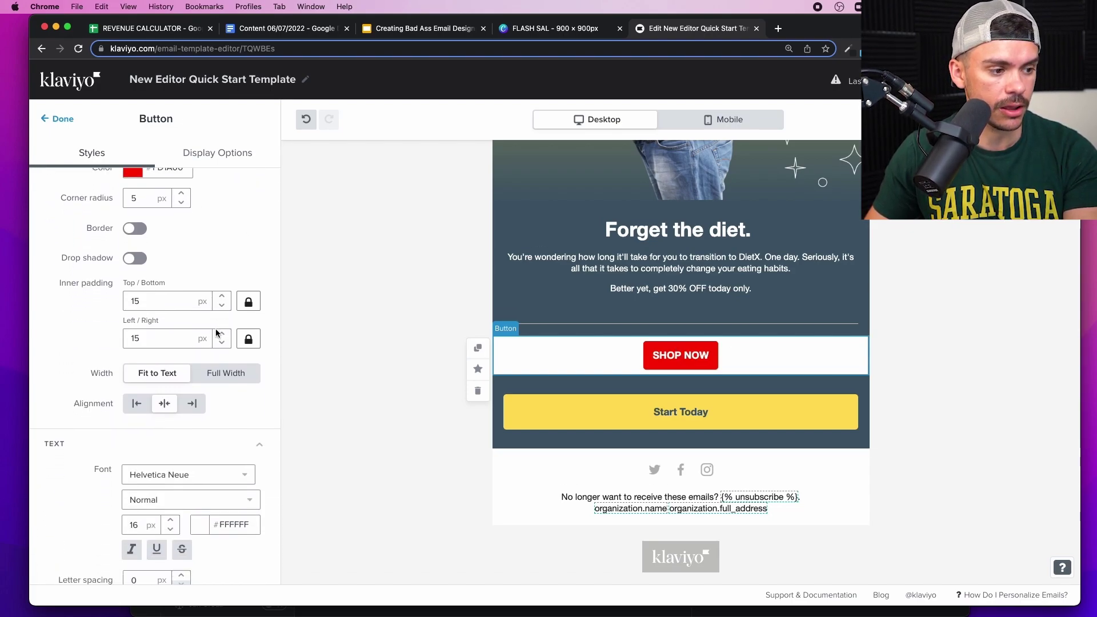
pyautogui.scroll(10, 217, 334)
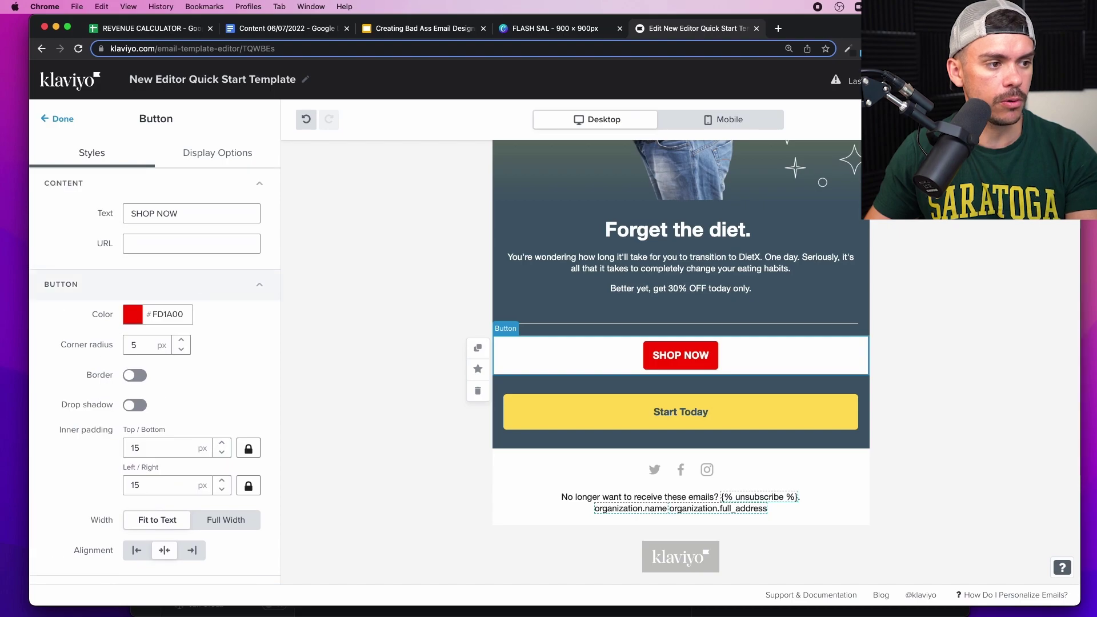
pyautogui.moveTo(188, 212); pyautogui.dragTo(66, 218)
pyautogui.write('Startt')
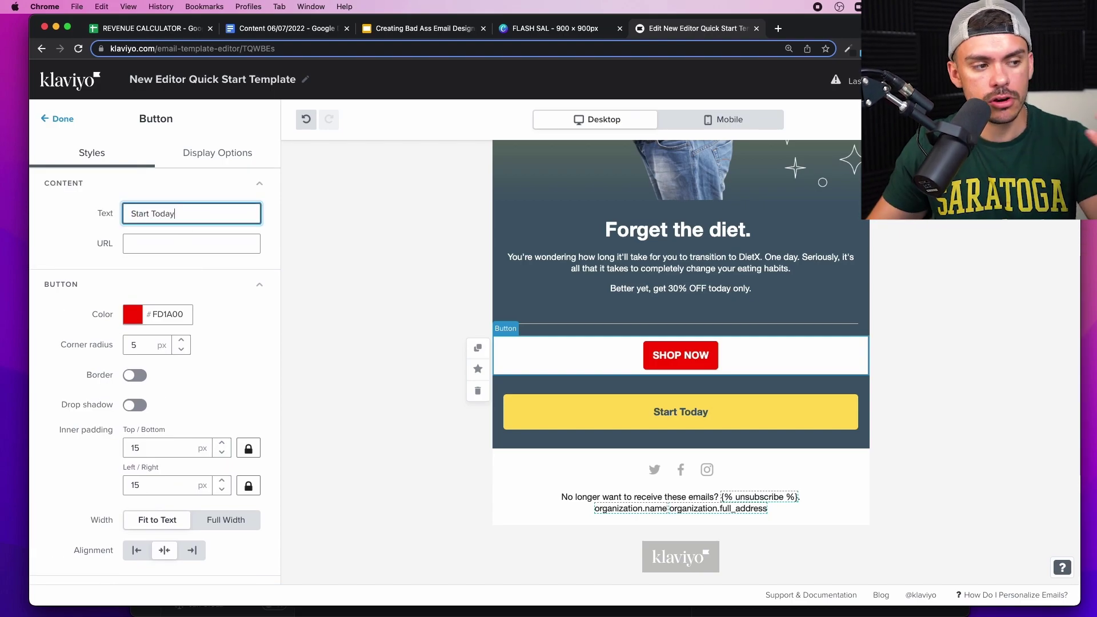
# - Set the button's top/bottom and left/right inner padding to 20 px and make it full width
pyautogui.scroll(-5, 168, 395)
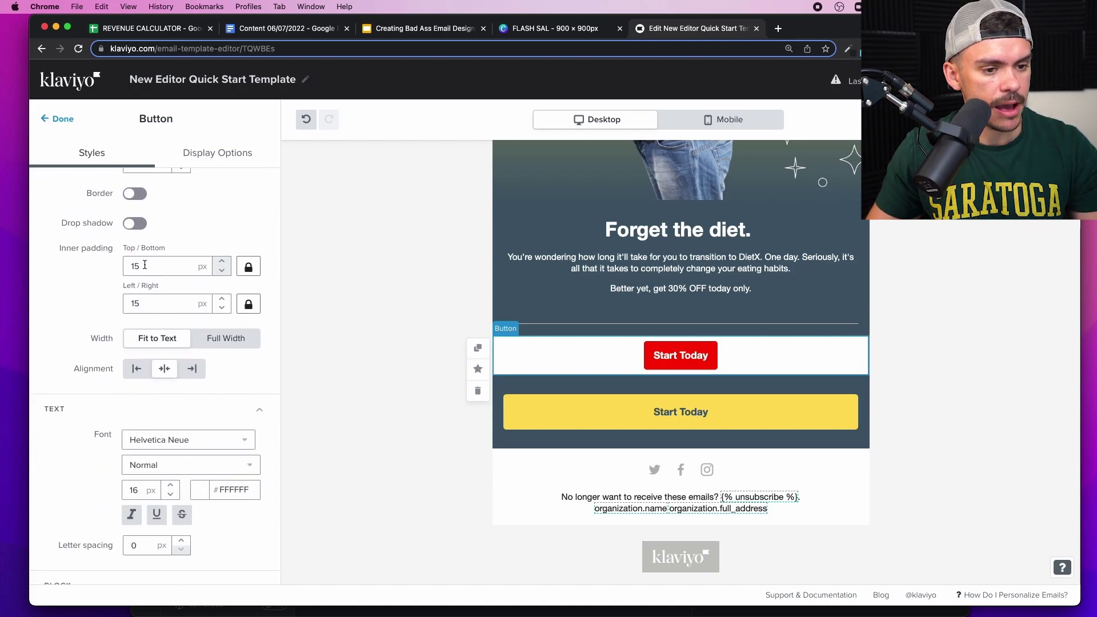
pyautogui.click(145, 265)
pyautogui.press('BackSpace')
pyautogui.press('BackSpace')
pyautogui.write('20')
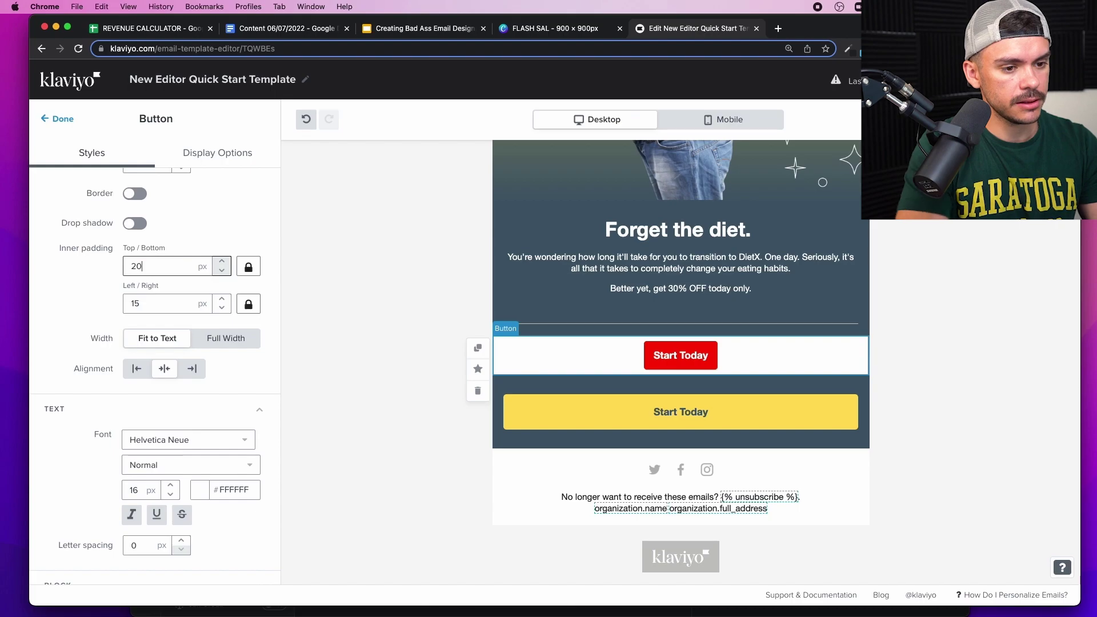
pyautogui.doubleClick(143, 297)
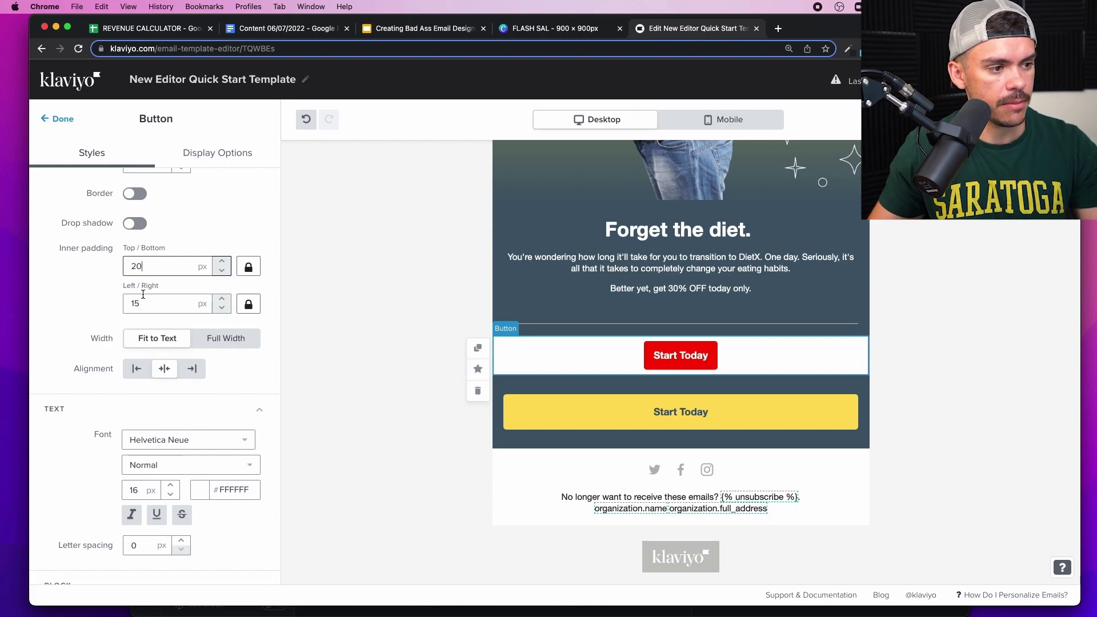
pyautogui.click(79, 312)
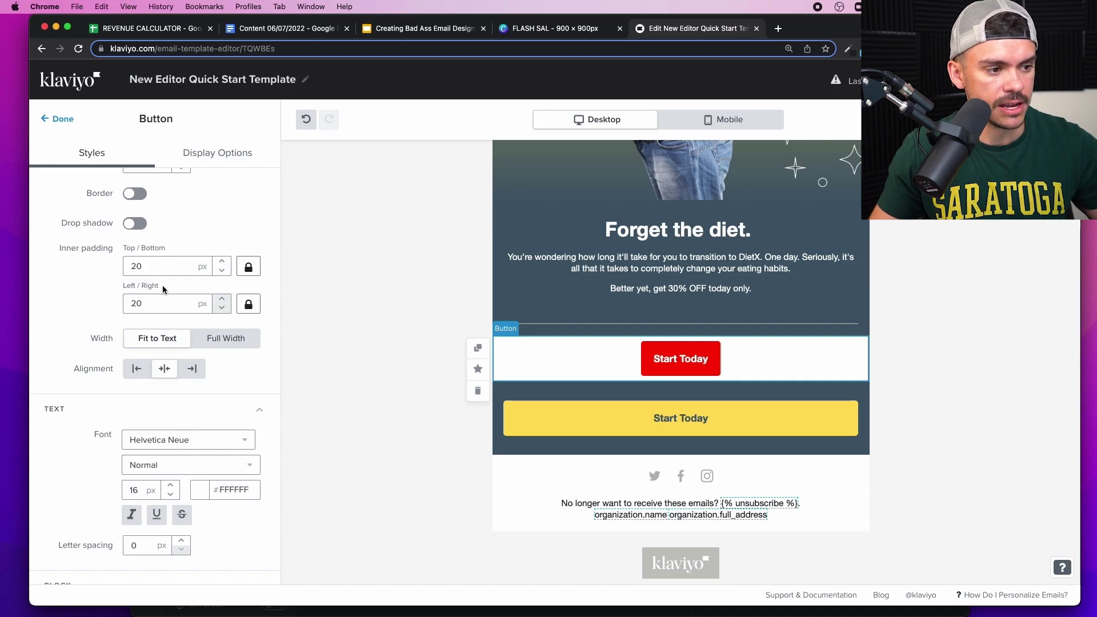
pyautogui.click(204, 342)
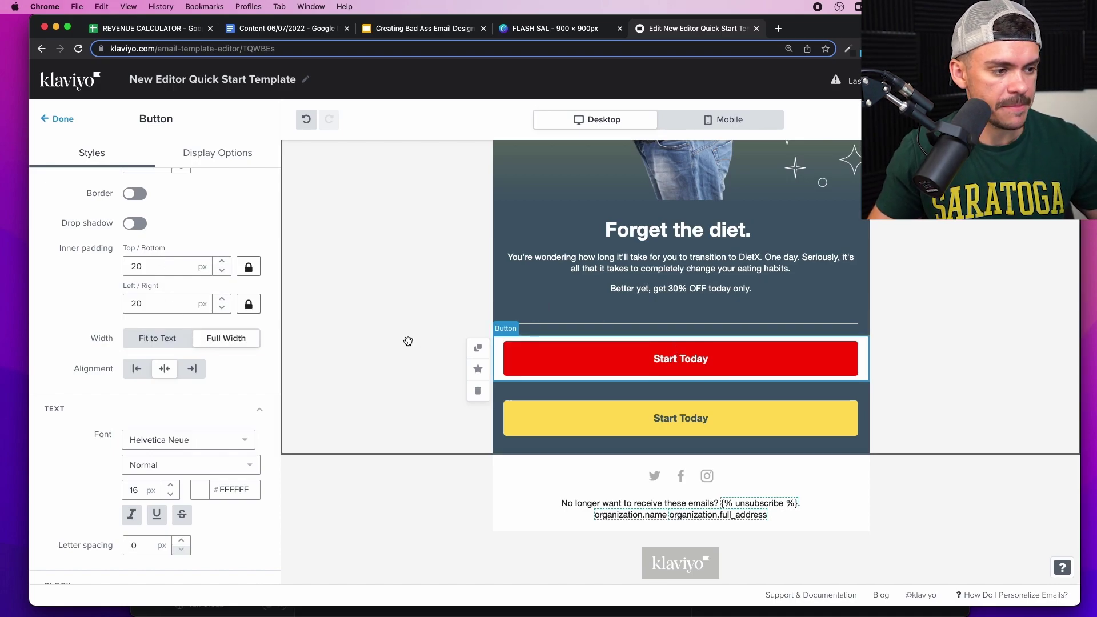
# - Make the button text bold and discard the black block background behind it
pyautogui.scroll(-3, 148, 371)
pyautogui.click(150, 371)
pyautogui.click(140, 394)
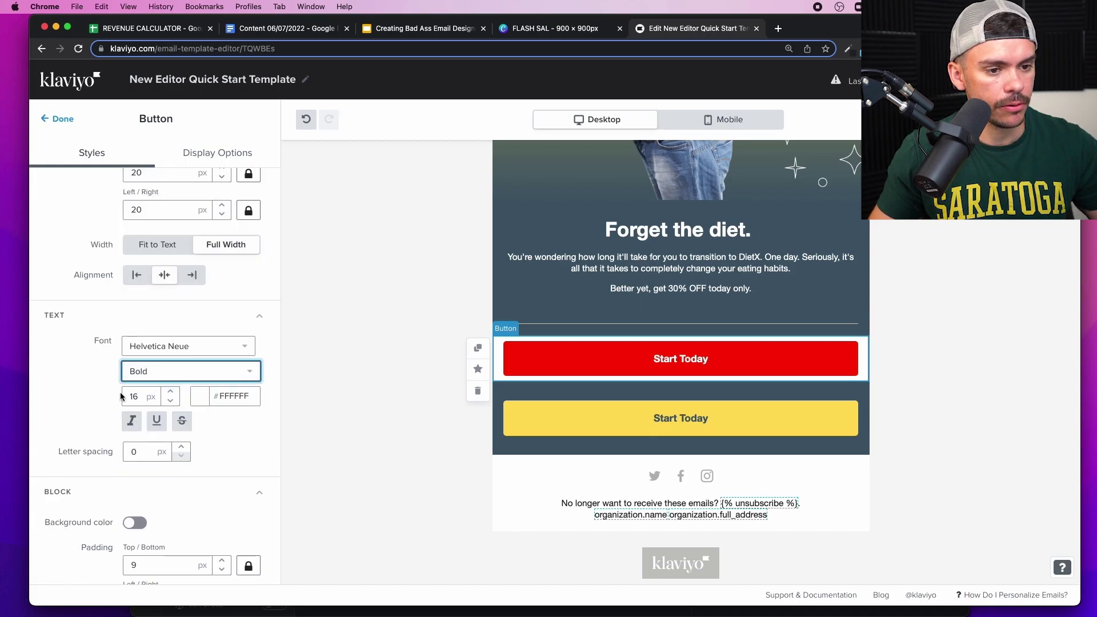
pyautogui.scroll(-2, 171, 400)
pyautogui.click(135, 451)
pyautogui.click(195, 451)
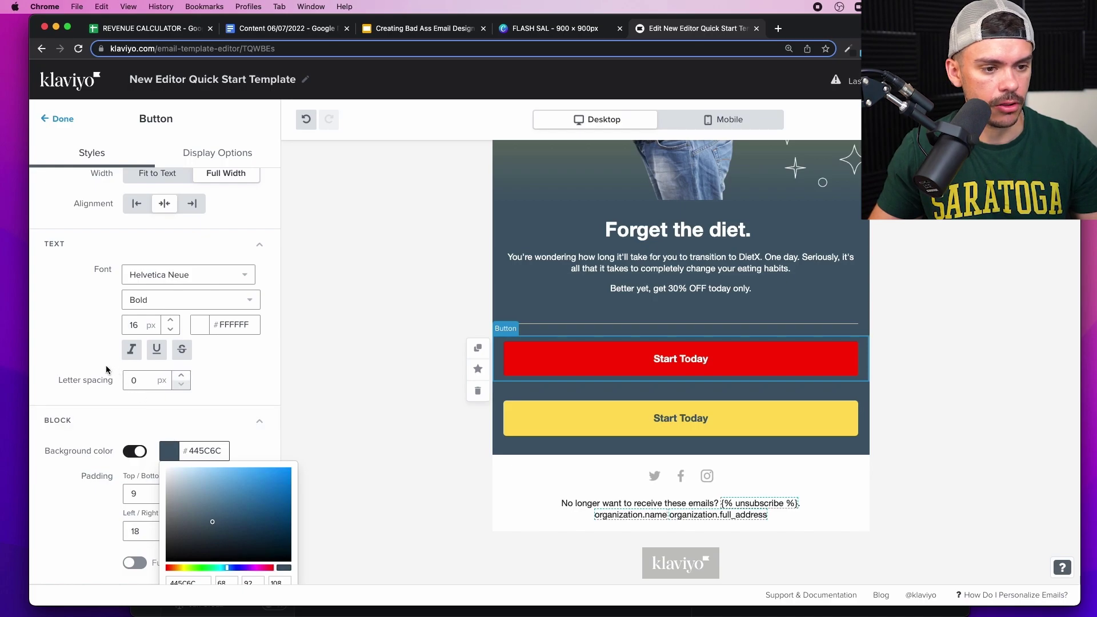
pyautogui.click(90, 372)
pyautogui.scroll(6, 114, 297)
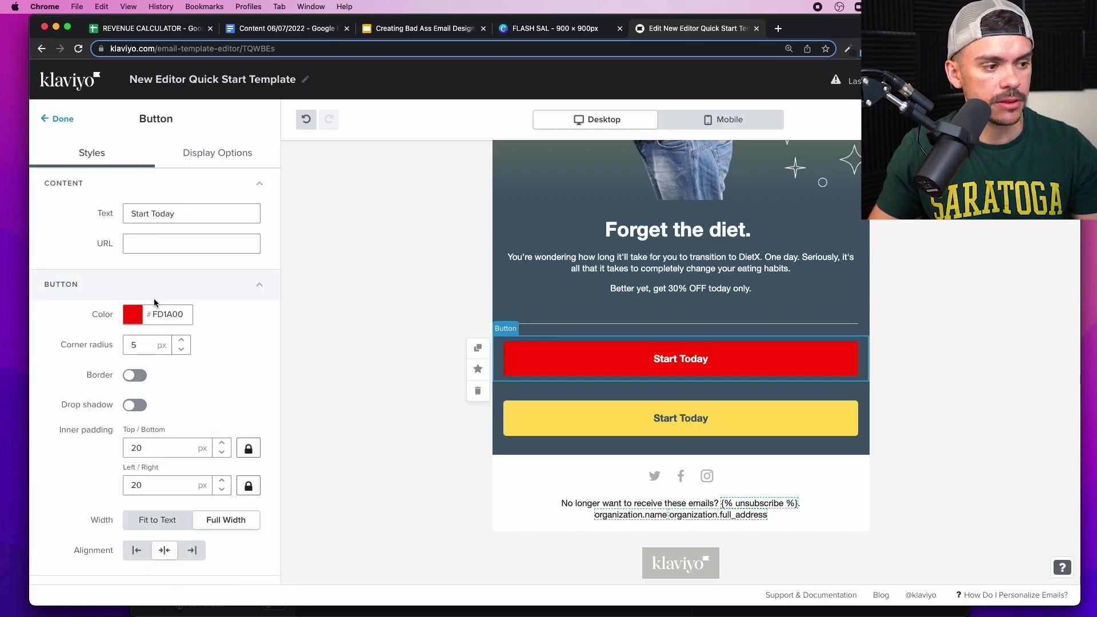
# - Colour the button dark red #5E3833 and set its link URL to google.com
pyautogui.click(137, 320)
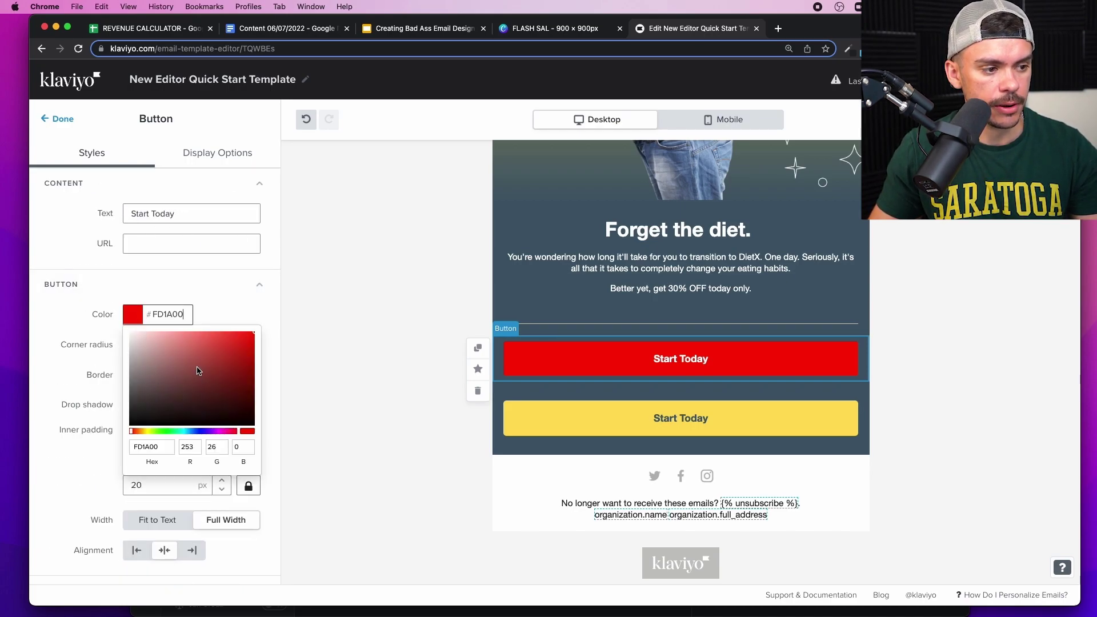
pyautogui.click(186, 390)
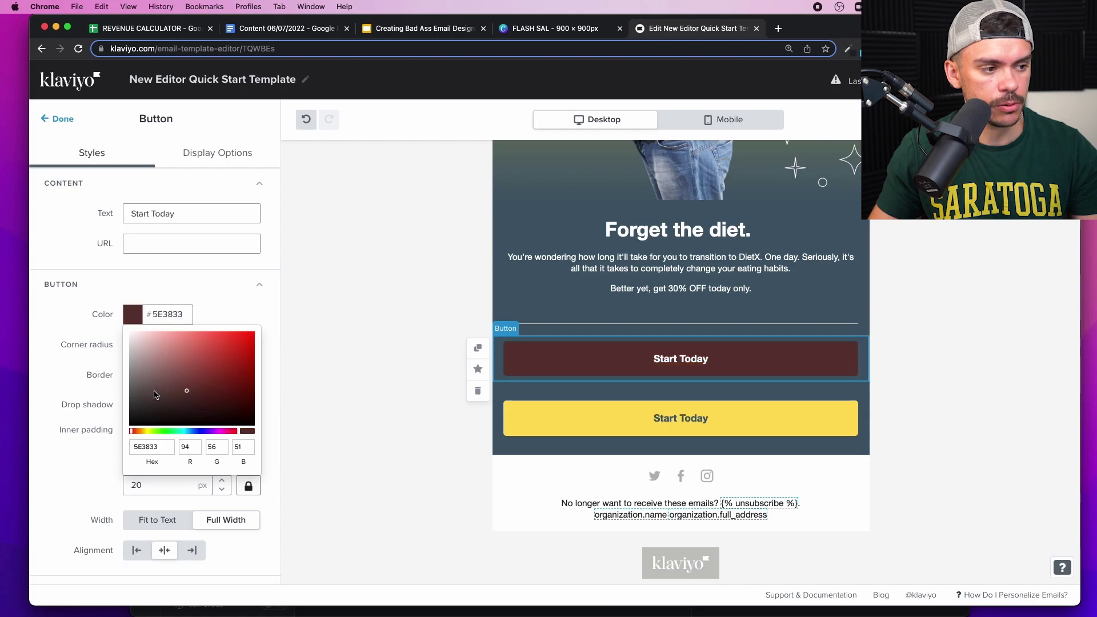
pyautogui.click(158, 246)
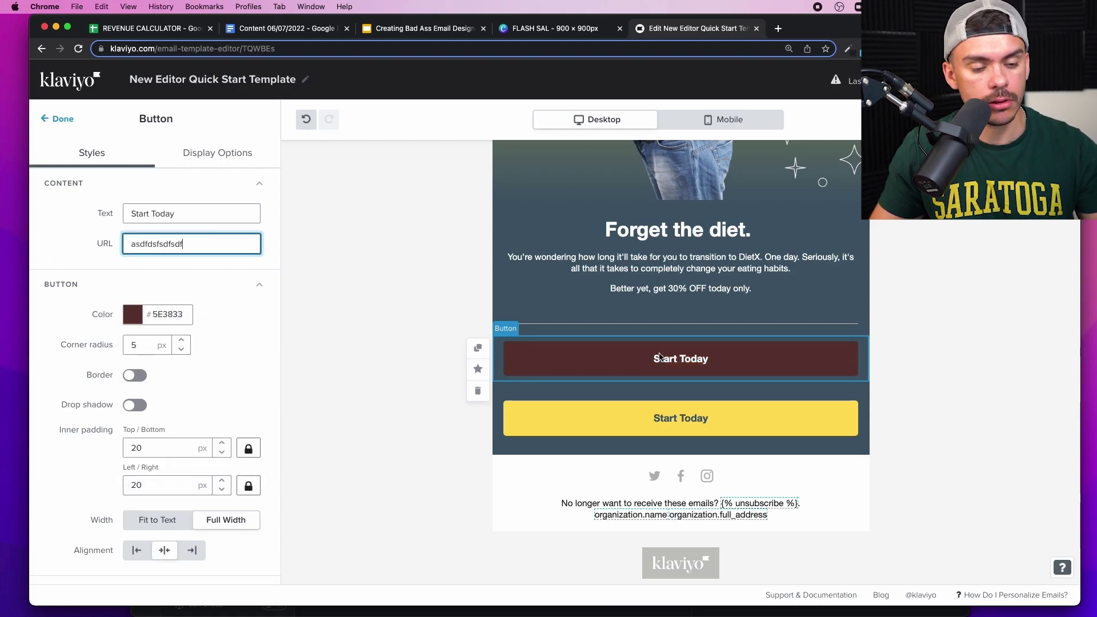
pyautogui.write('asdfdsfsdfsdf')
pyautogui.press('super+a')
pyautogui.write('google.com')
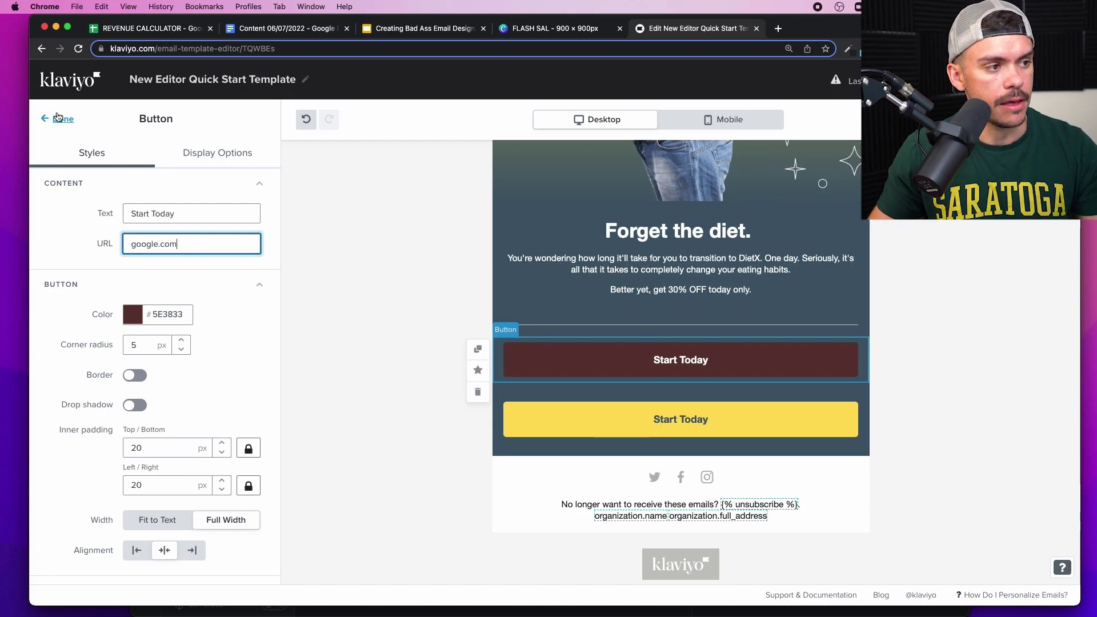
pyautogui.click(58, 119)
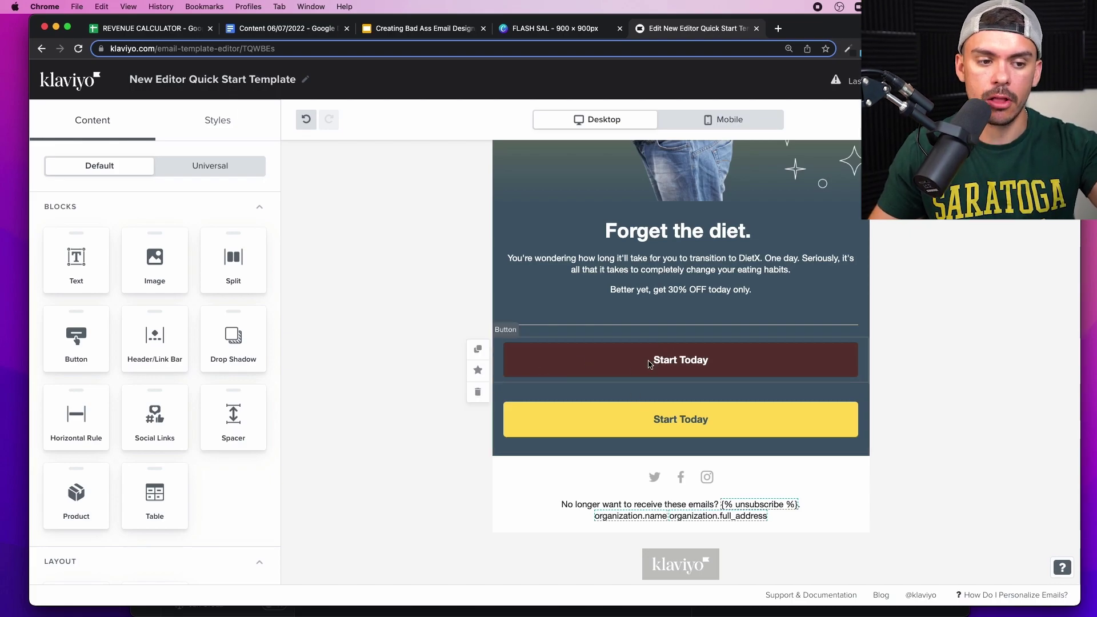
# - Delete the dark red button, then add a second horizontal rule below the first with background #445C6C
pyautogui.click(477, 392)
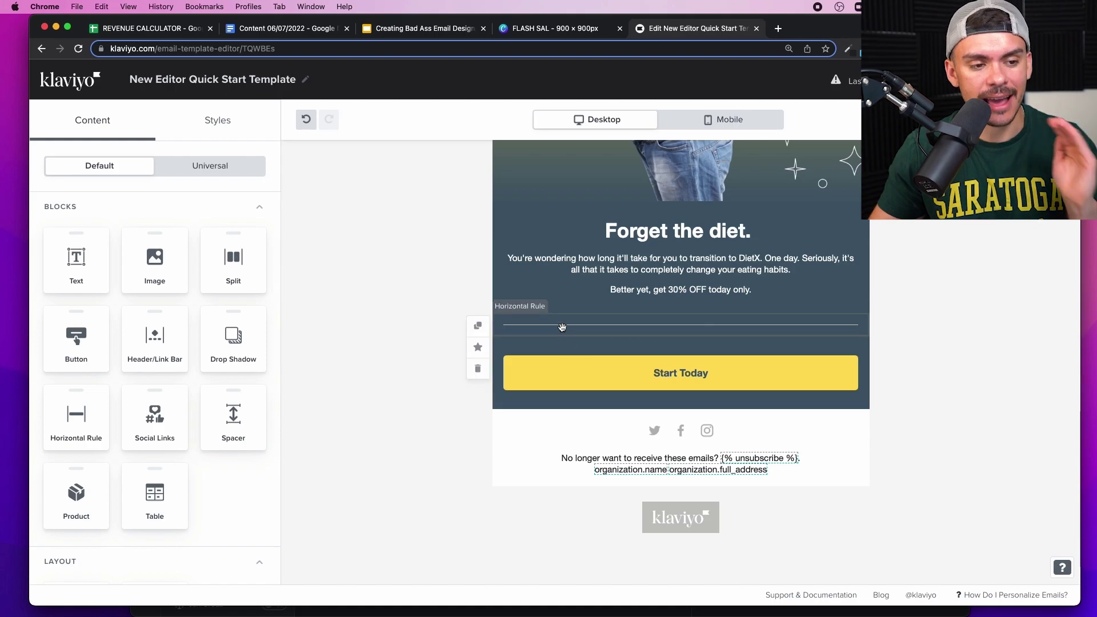
pyautogui.scroll(-1, 154, 403)
pyautogui.moveTo(67, 402); pyautogui.dragTo(708, 340)
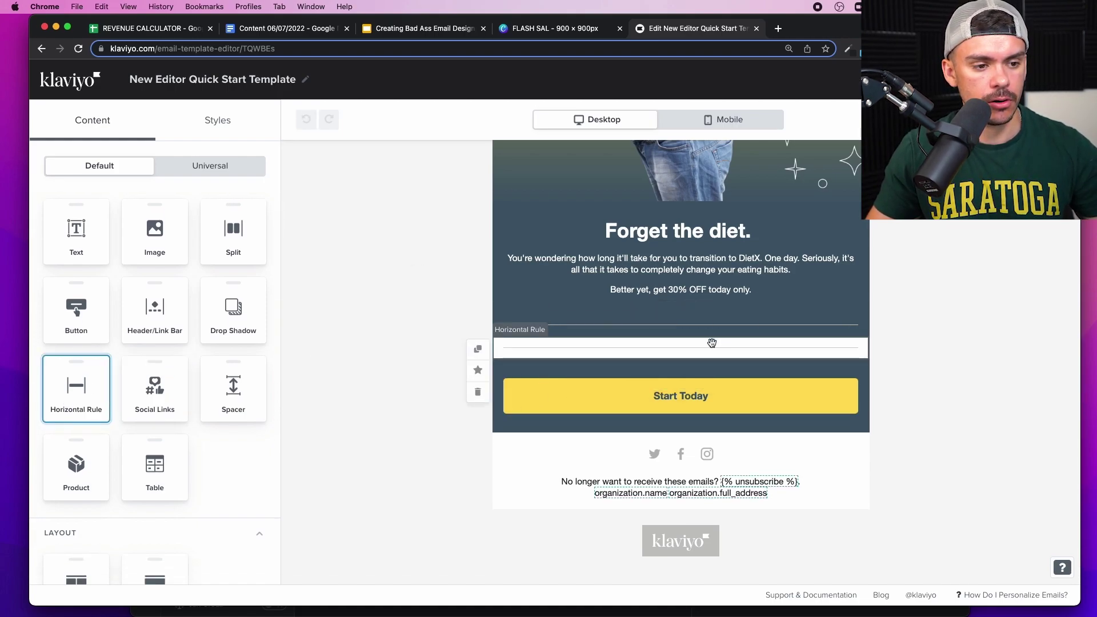
pyautogui.click(137, 345)
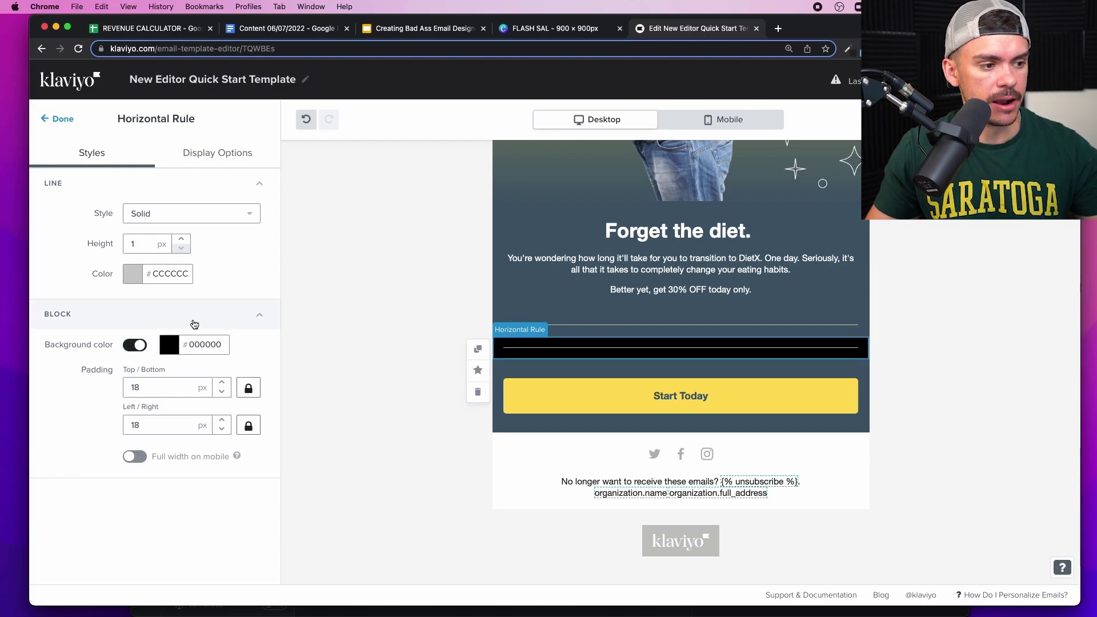
pyautogui.write('445C6C')
pyautogui.press('Return')
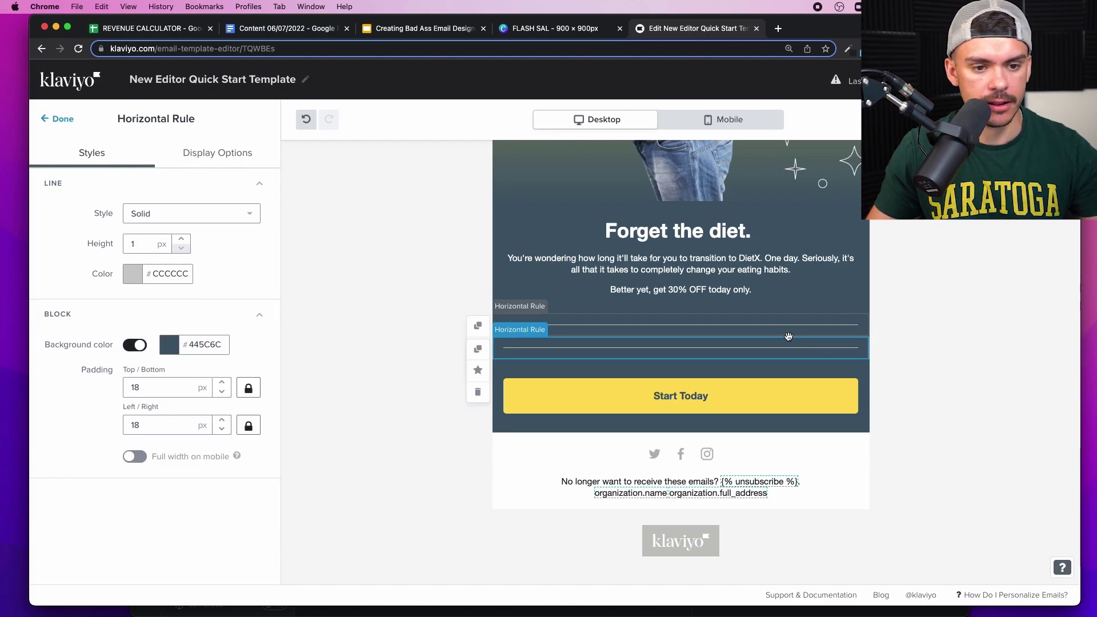